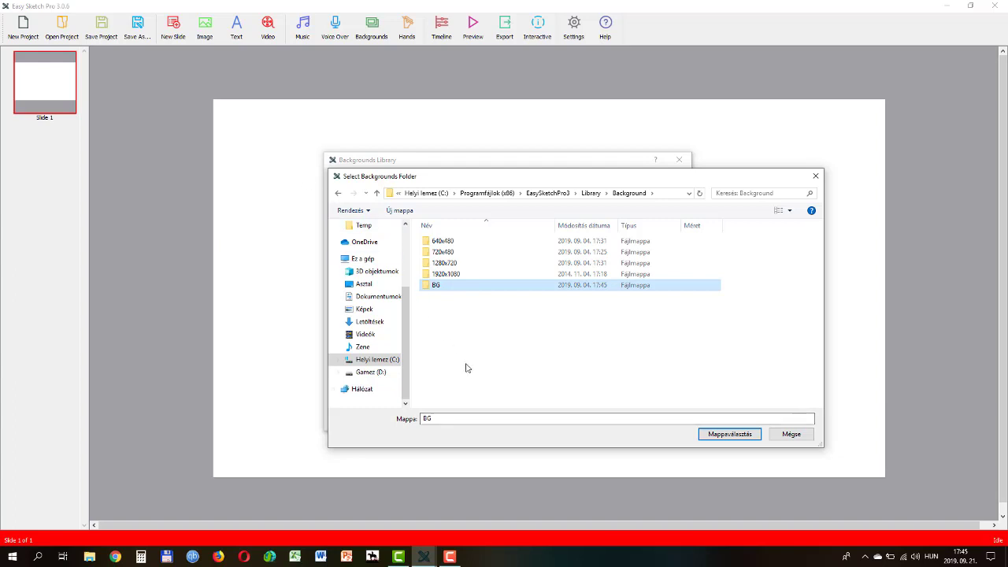
# Cancel the folder selection, look through the 1920x1080 and 1280x720 backgrounds in the BG library folder, and close the library.
pyautogui.click(800, 438)
pyautogui.click(347, 258)
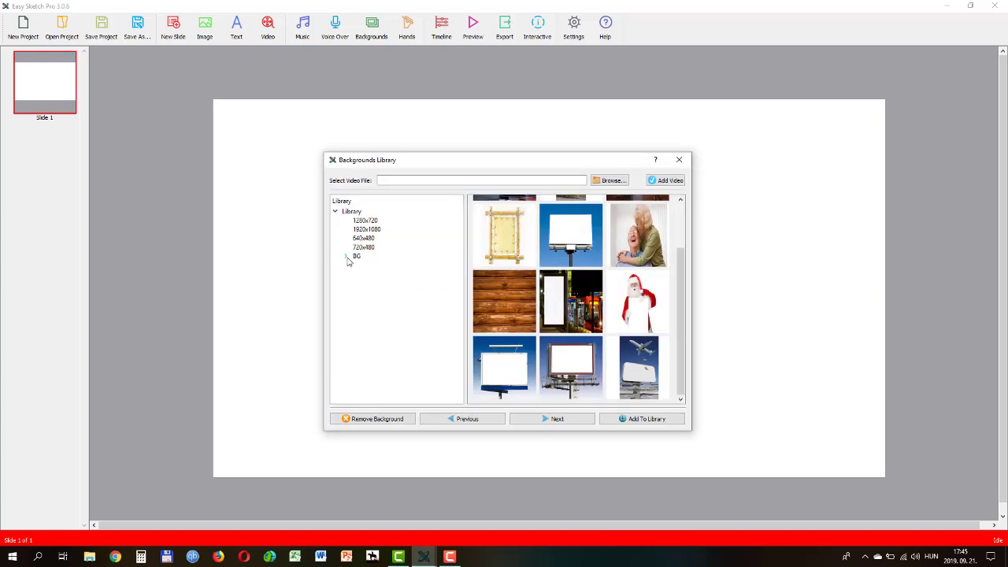
pyautogui.click(346, 259)
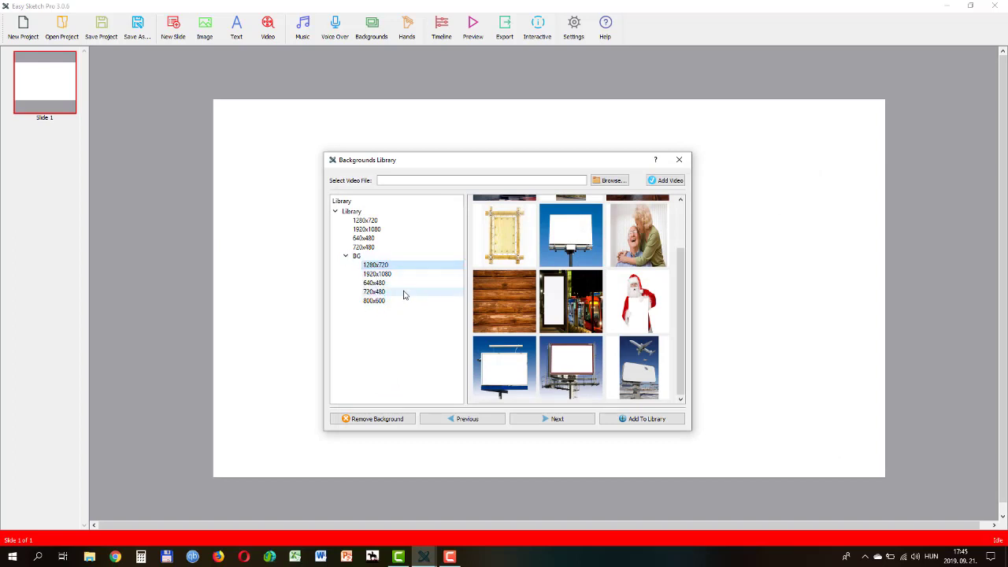
pyautogui.click(375, 274)
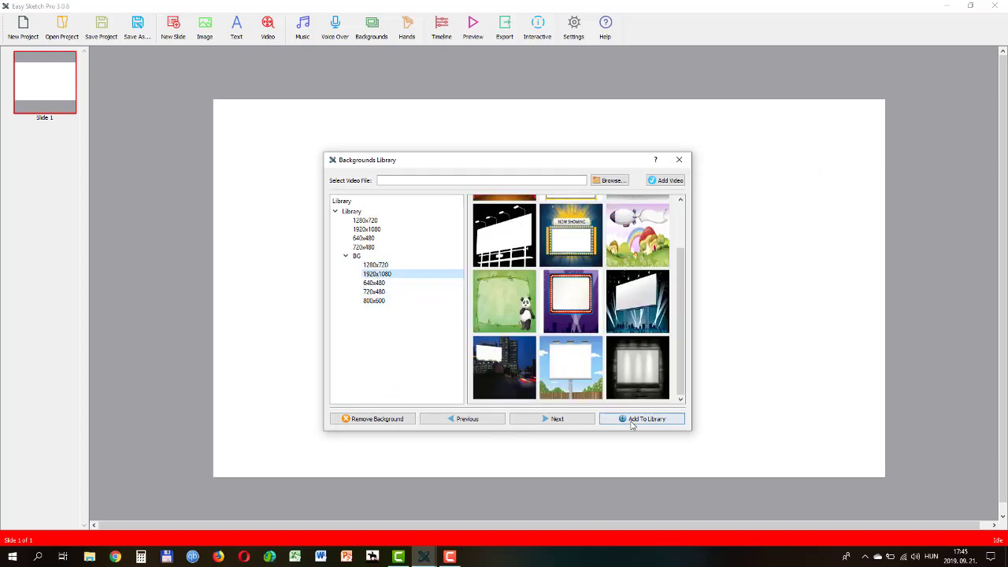
pyautogui.click(559, 420)
pyautogui.click(559, 420)
pyautogui.click(559, 420)
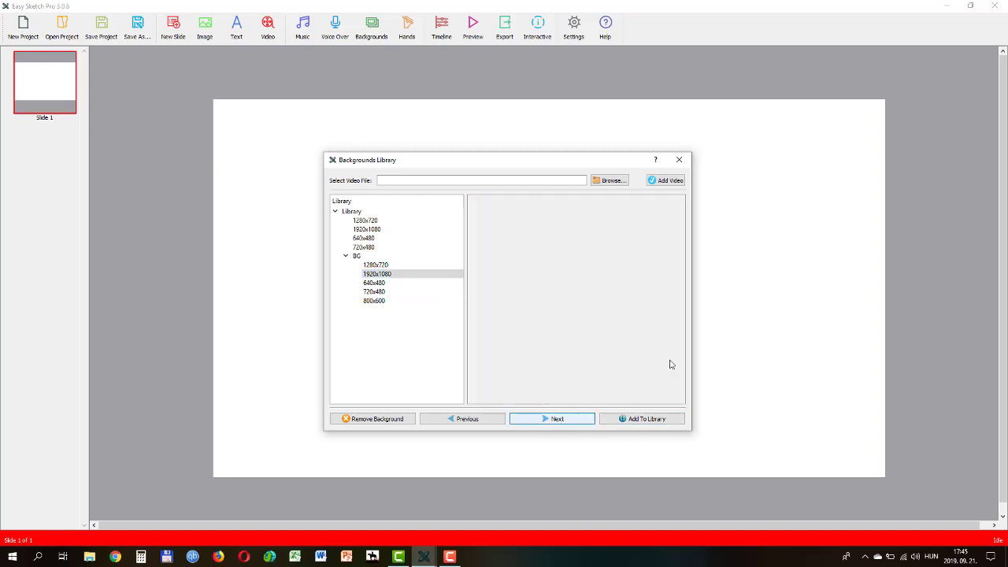
pyautogui.click(566, 420)
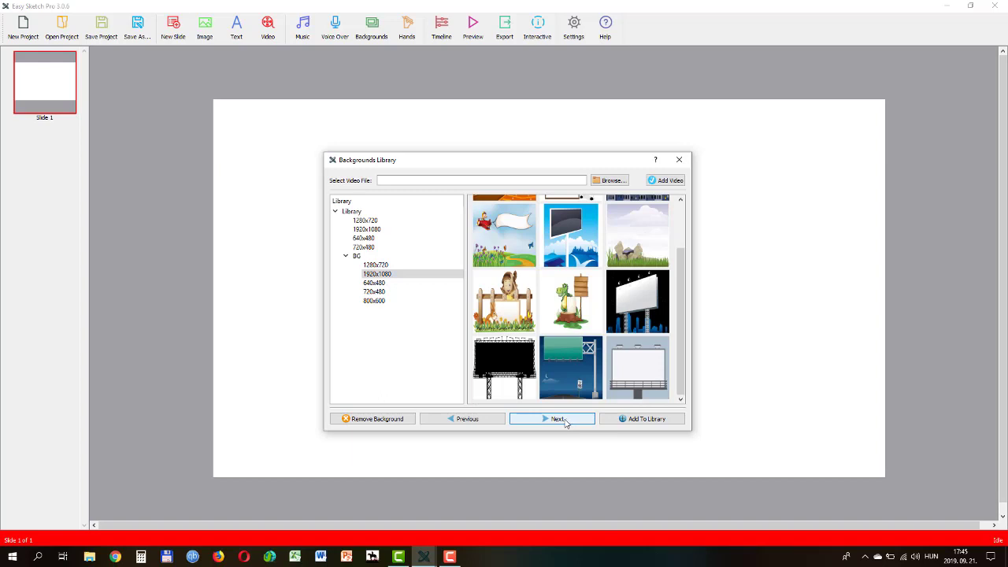
pyautogui.click(557, 420)
pyautogui.click(376, 265)
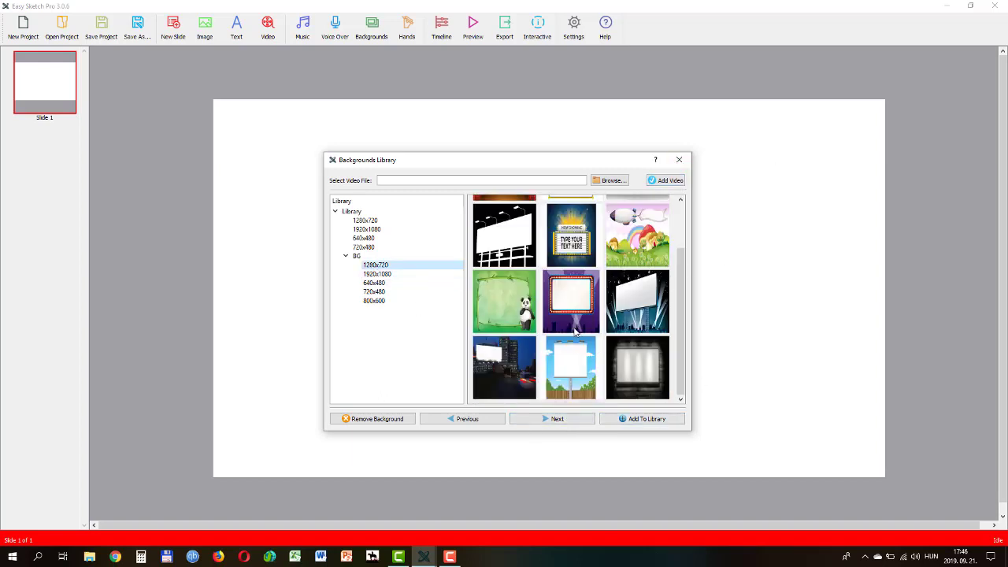
pyautogui.click(679, 159)
pyautogui.click(204, 30)
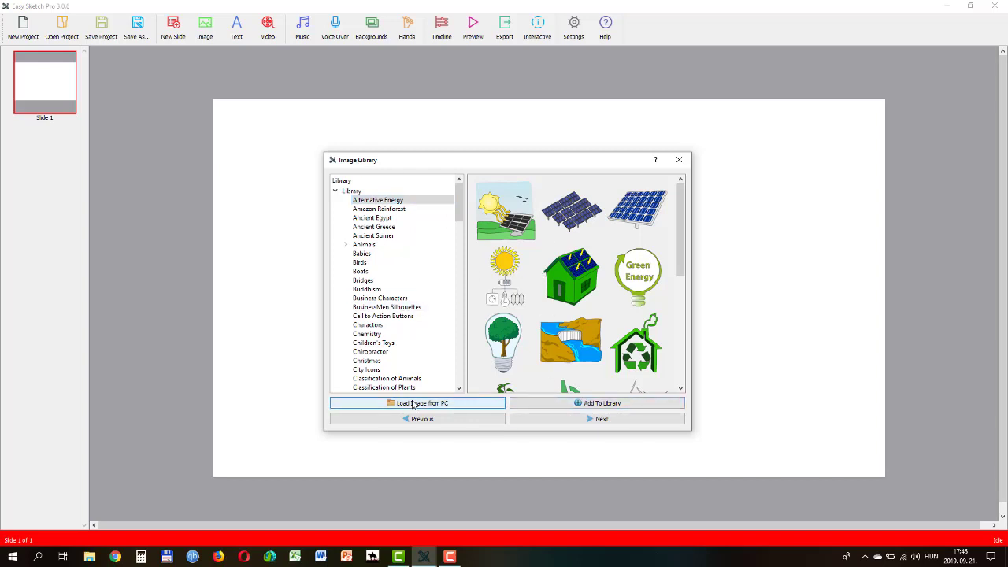
pyautogui.click(483, 402)
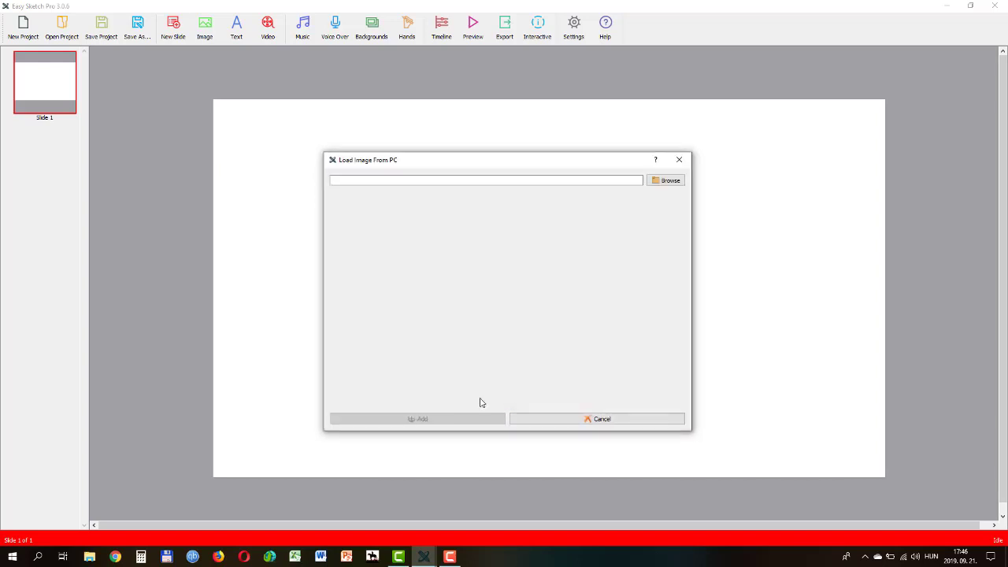
pyautogui.click(675, 183)
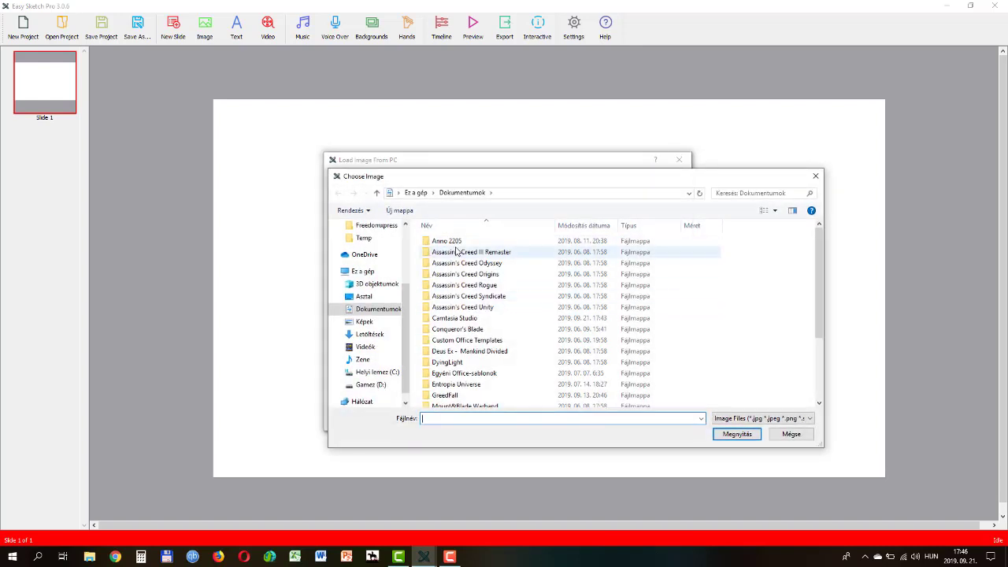
pyautogui.click(368, 334)
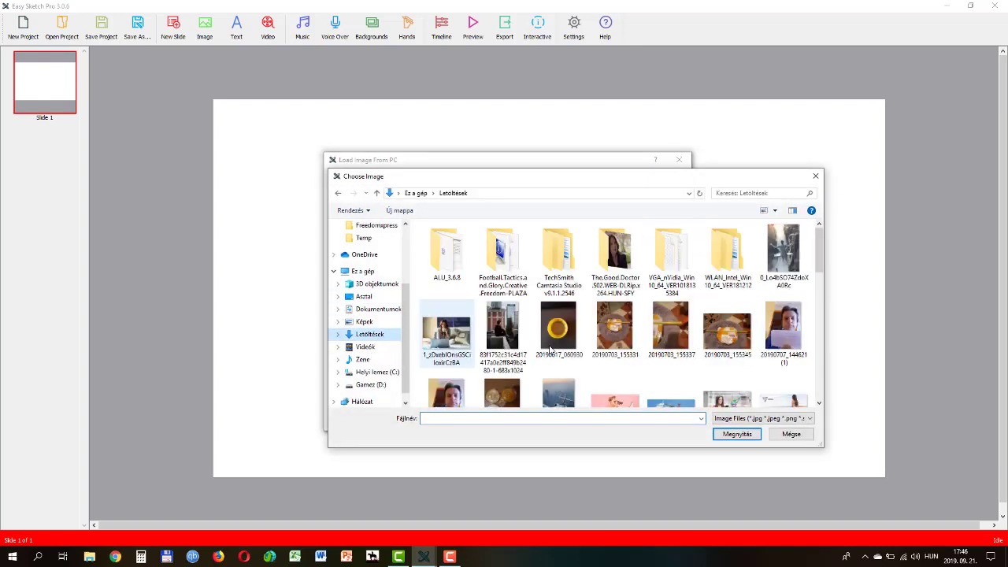
pyautogui.scroll(-5, 628, 334)
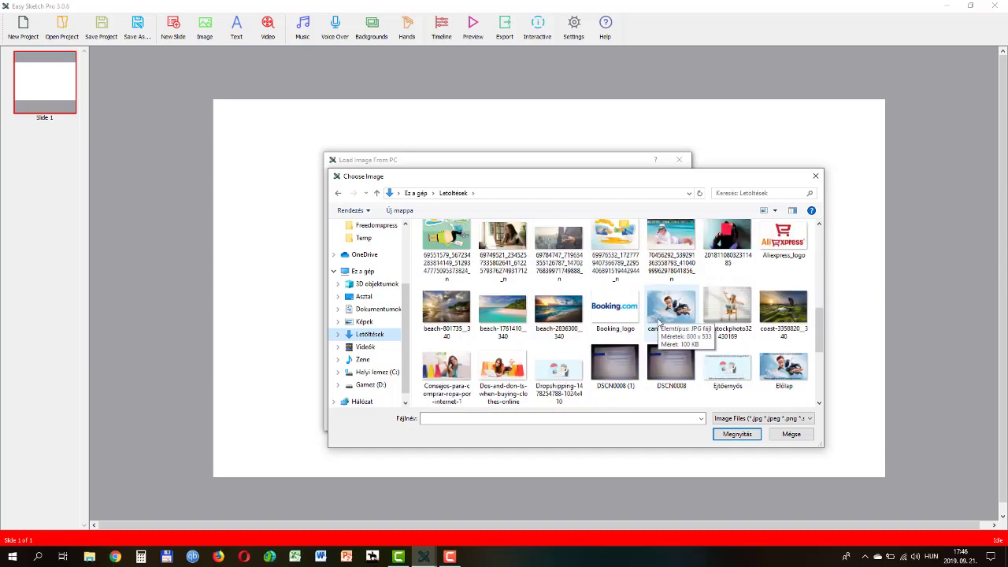
pyautogui.click(503, 314)
pyautogui.click(719, 435)
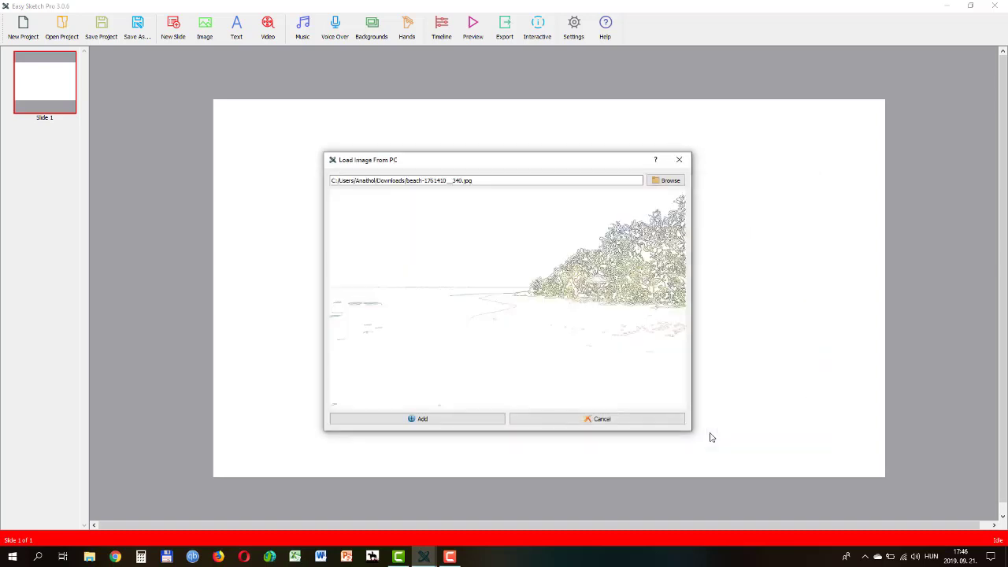
pyautogui.click(580, 422)
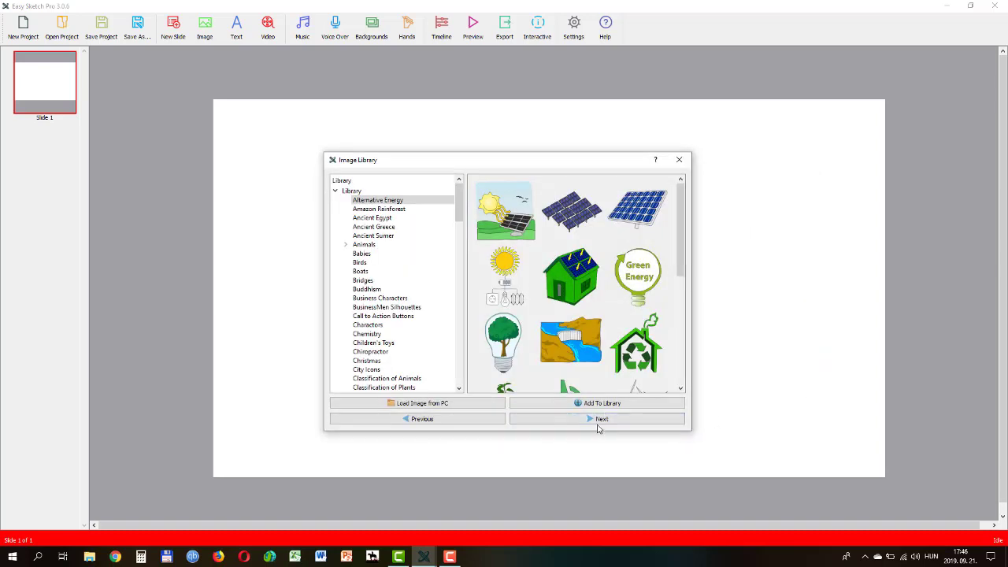
# Add the cruise ship photo from the computer's Letöltések folder to the slide and preview it.
pyautogui.click(414, 403)
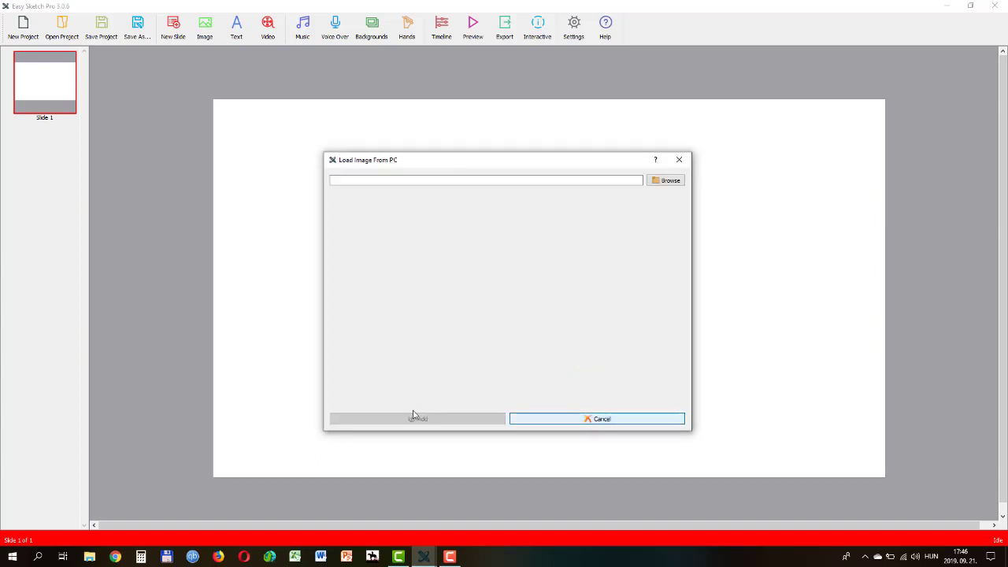
pyautogui.click(654, 188)
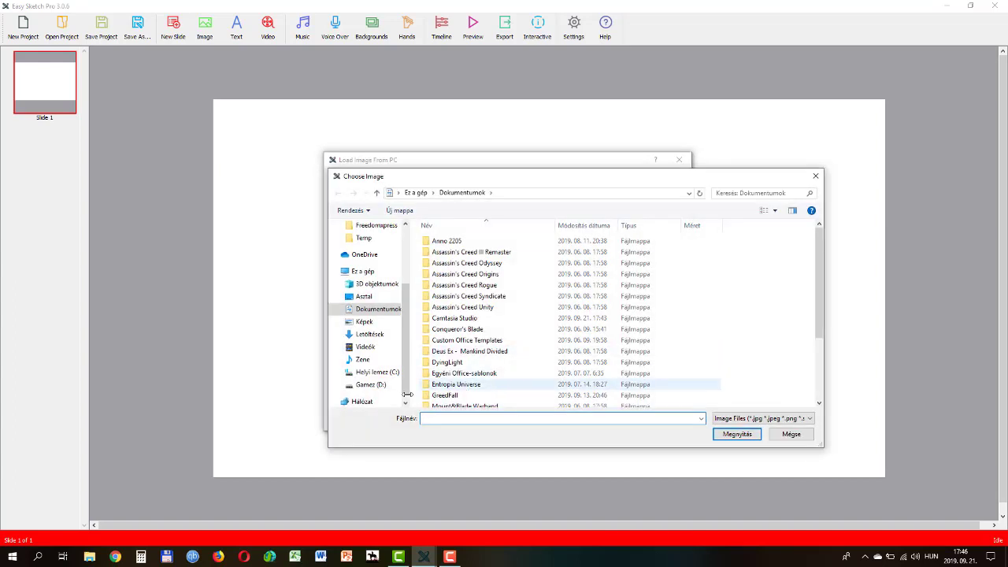
pyautogui.click(358, 336)
pyautogui.scroll(-5, 644, 323)
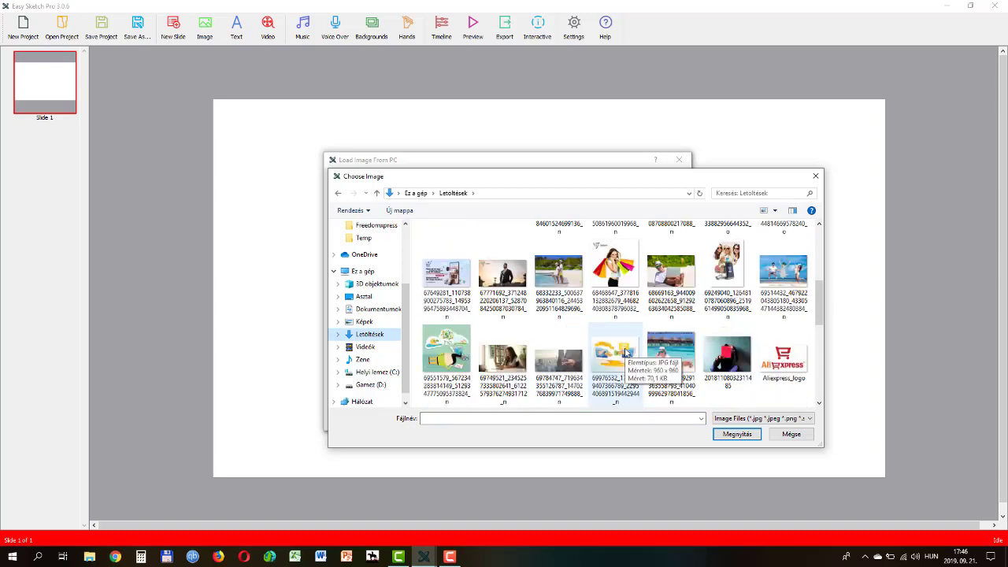
pyautogui.scroll(3, 555, 307)
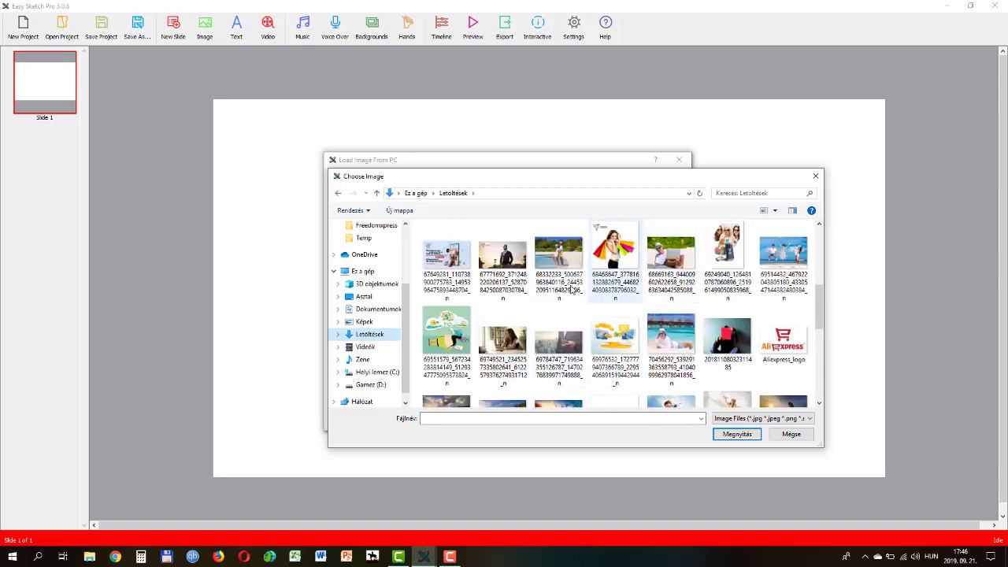
pyautogui.click(667, 344)
pyautogui.click(732, 435)
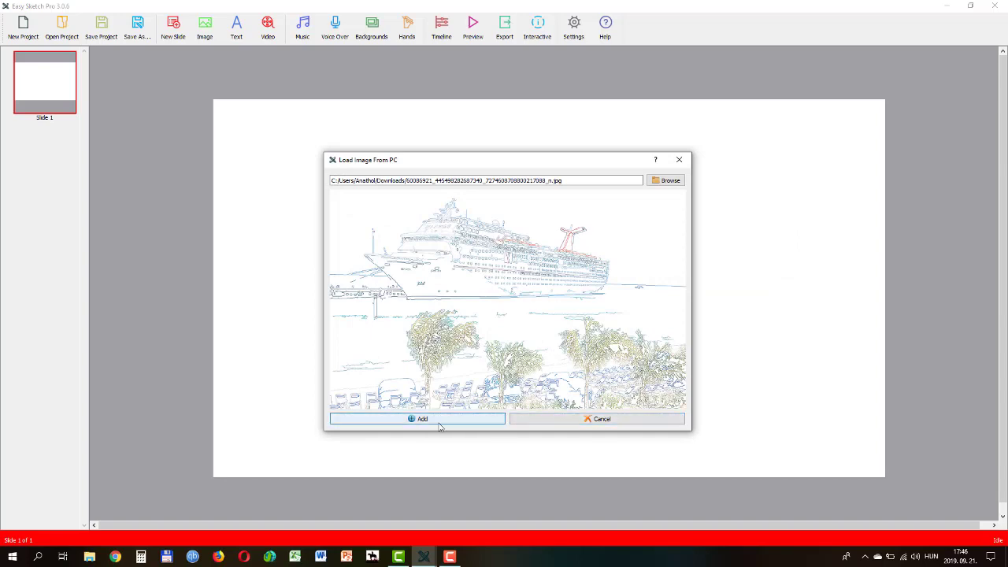
pyautogui.press('Return')
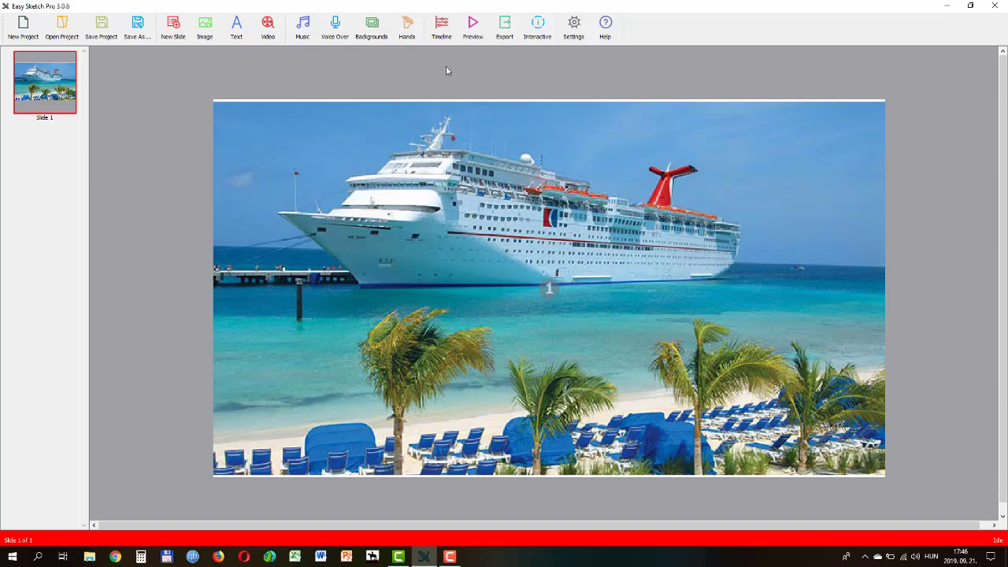
pyautogui.click(472, 27)
# Set the cruise ship image's draw style to Drag by hand, save it, and preview the slide.
pyautogui.click(580, 263)
pyautogui.rightClick(580, 263)
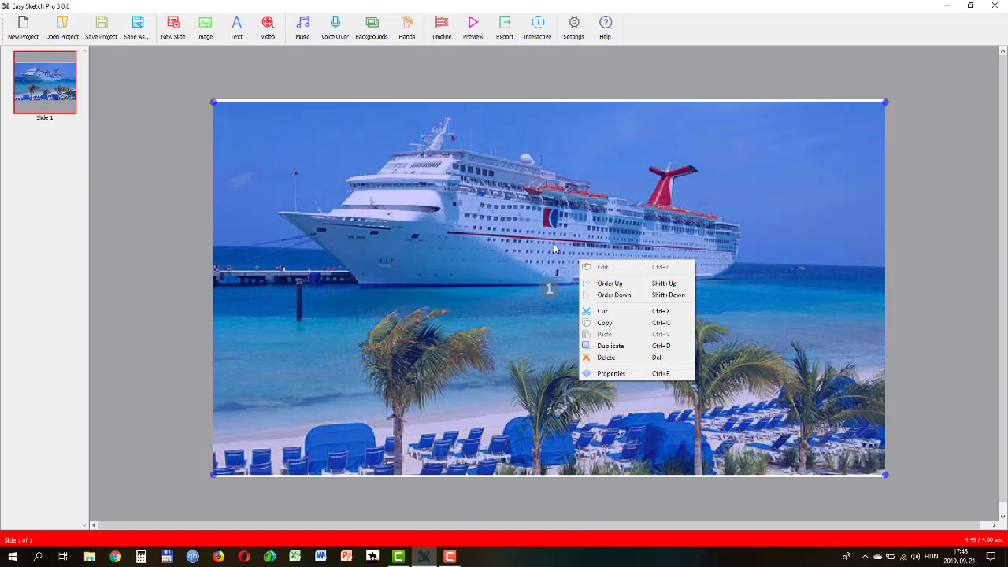
pyautogui.click(634, 375)
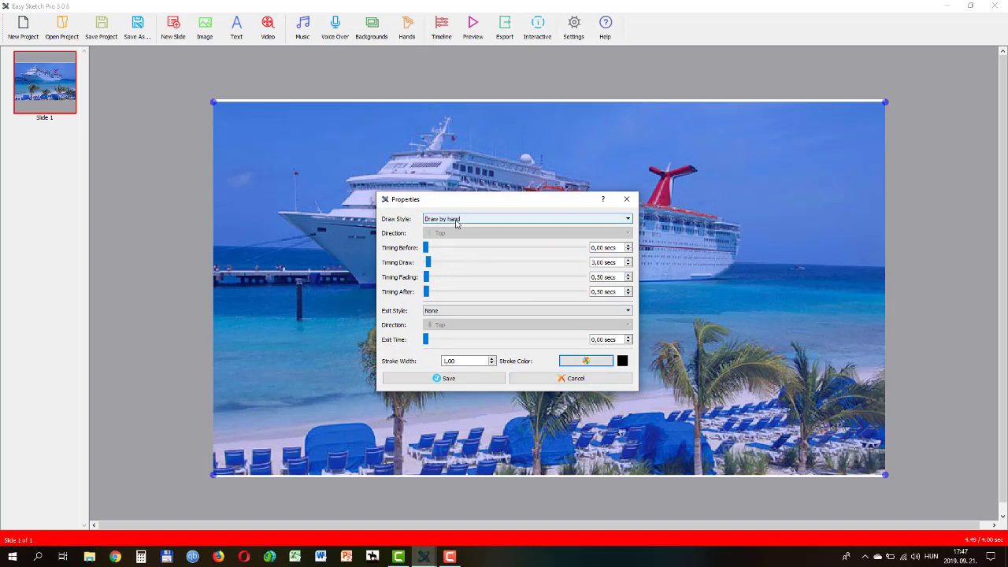
pyautogui.click(629, 220)
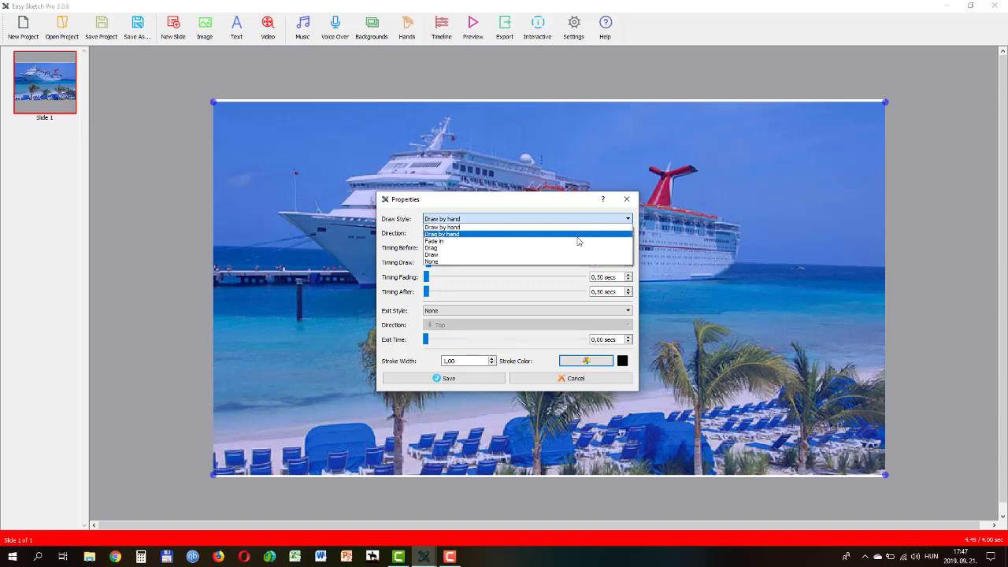
pyautogui.click(578, 236)
pyautogui.click(444, 378)
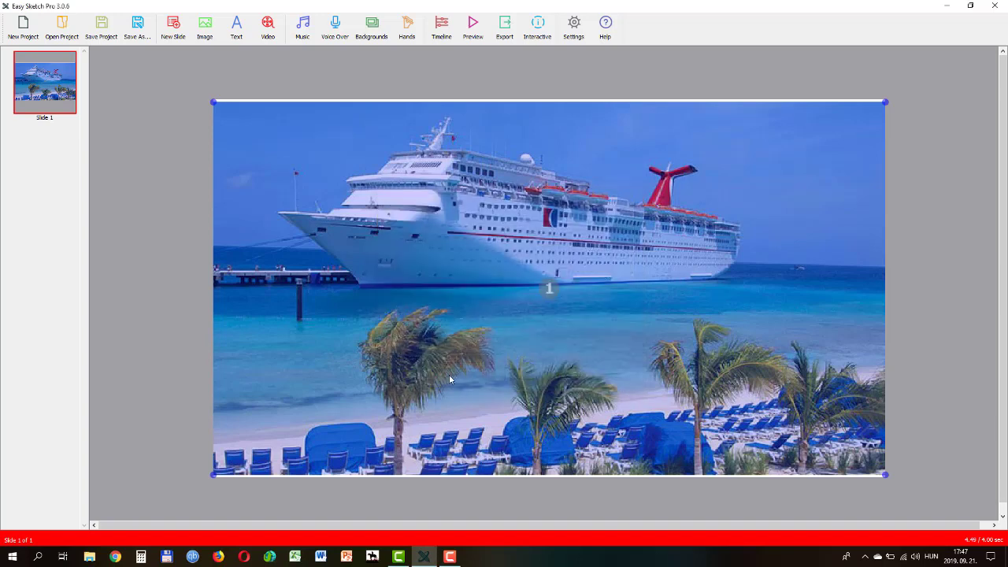
pyautogui.click(473, 28)
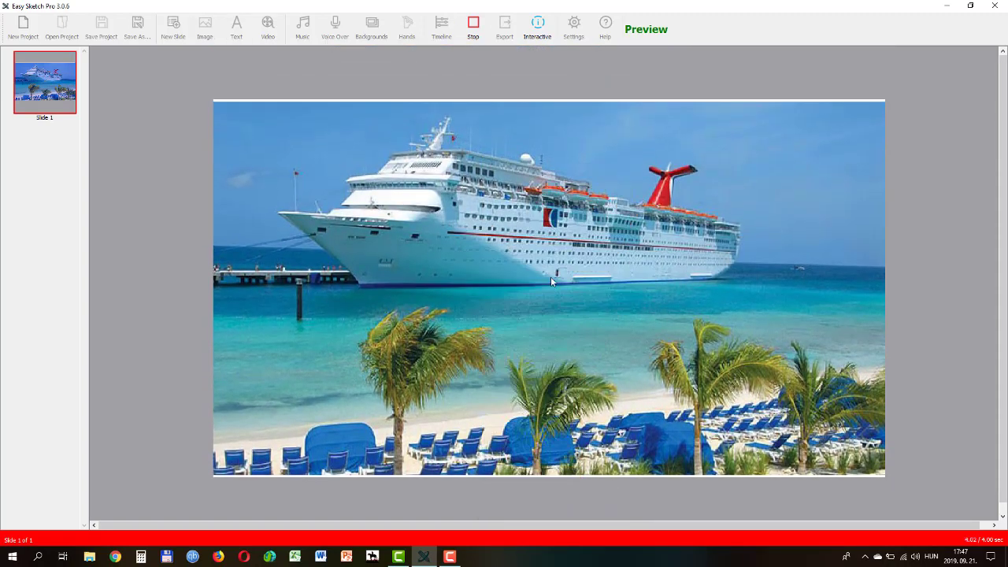
# Change the cruise ship image's draw style to Fade in, save it, and preview the slide.
pyautogui.rightClick(551, 280)
pyautogui.click(488, 257)
pyautogui.click(496, 260)
pyautogui.rightClick(504, 265)
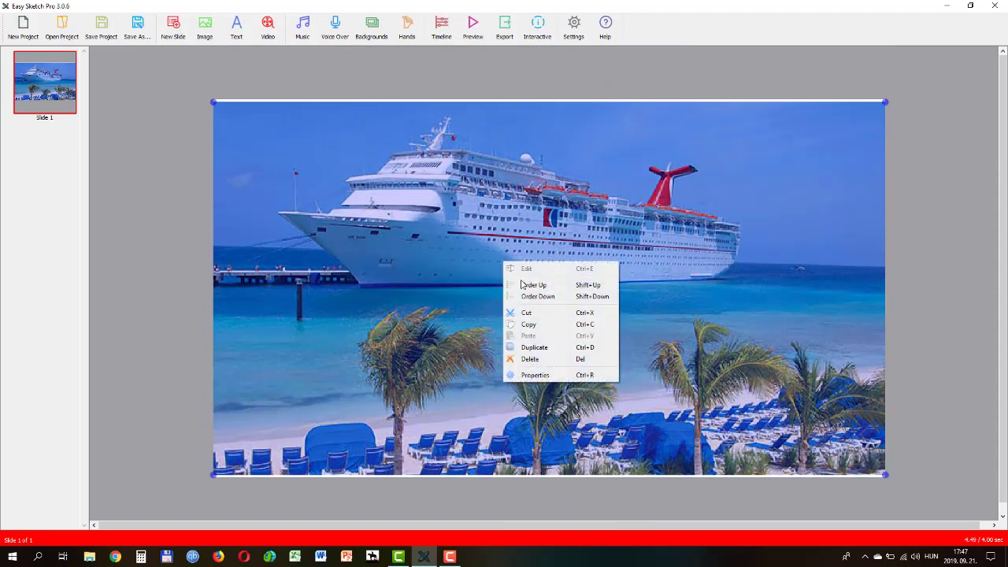
pyautogui.click(535, 375)
pyautogui.click(570, 221)
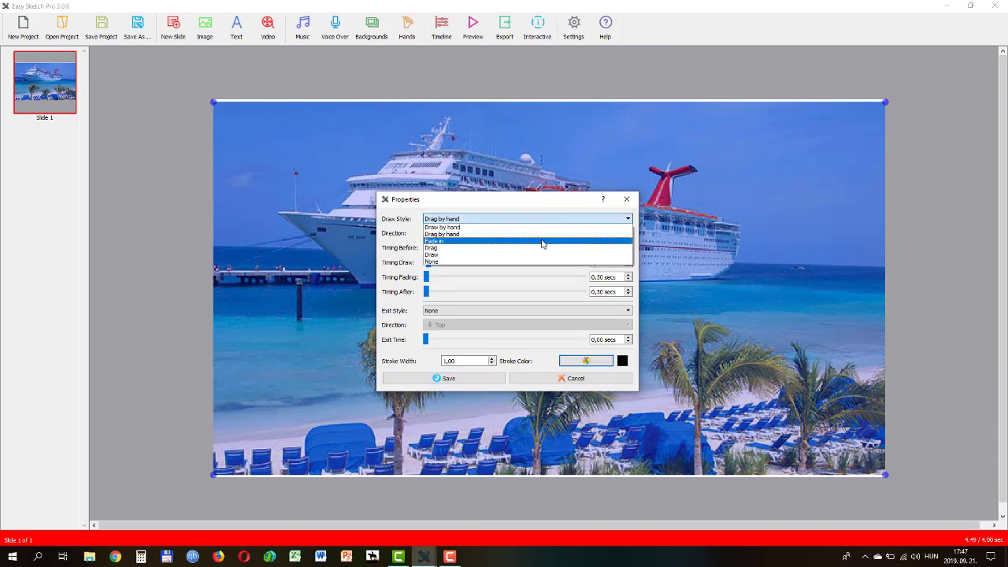
pyautogui.click(542, 243)
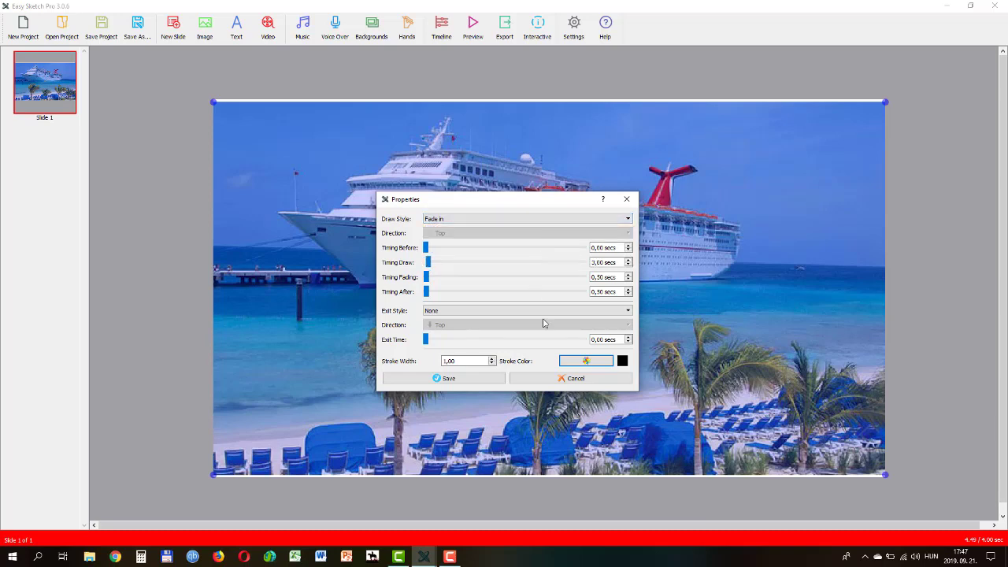
pyautogui.click(449, 379)
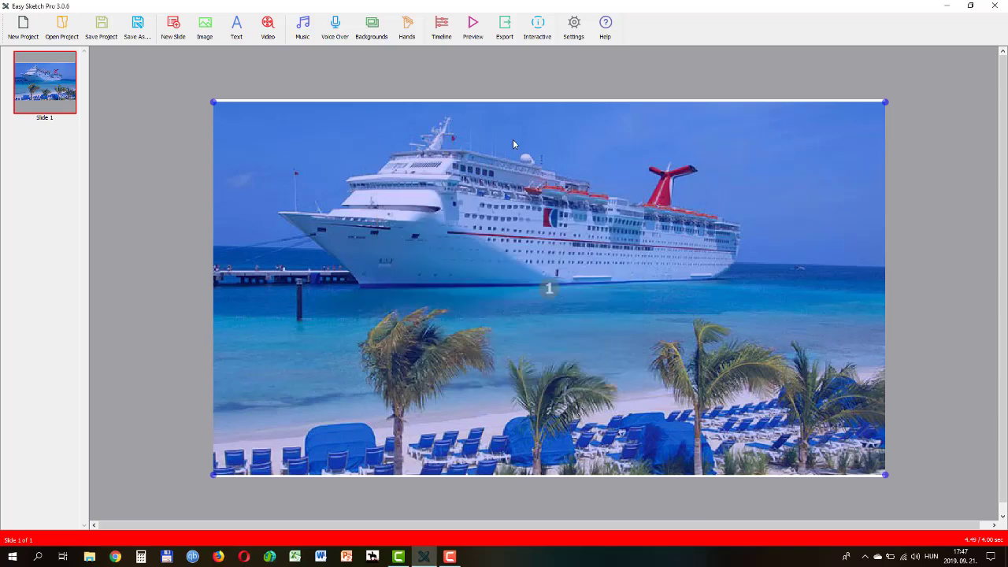
pyautogui.click(473, 27)
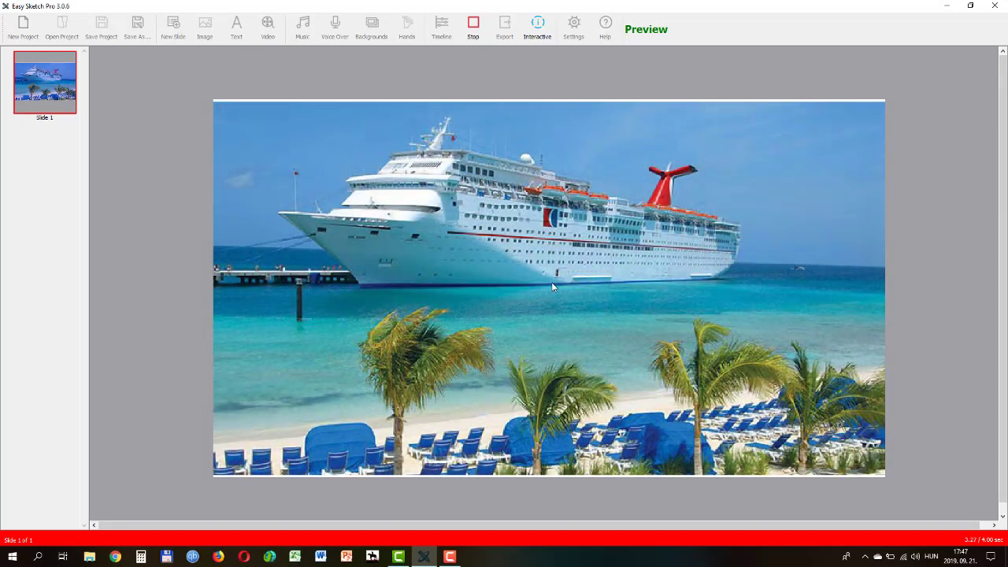
# Change the cruise ship image's draw style to Drag, save it, and preview the slide.
pyautogui.click(515, 261)
pyautogui.rightClick(515, 261)
pyautogui.click(545, 375)
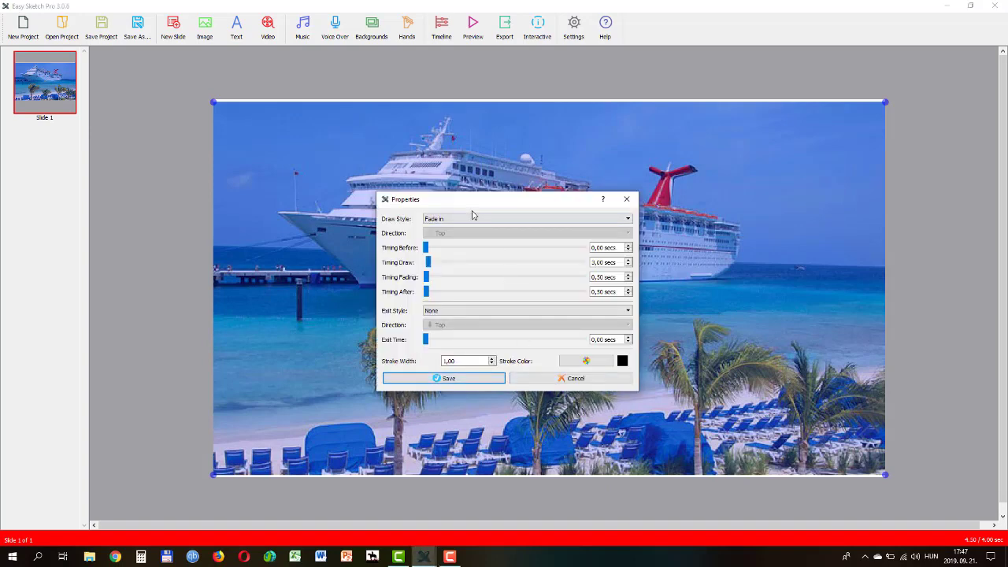
pyautogui.click(469, 218)
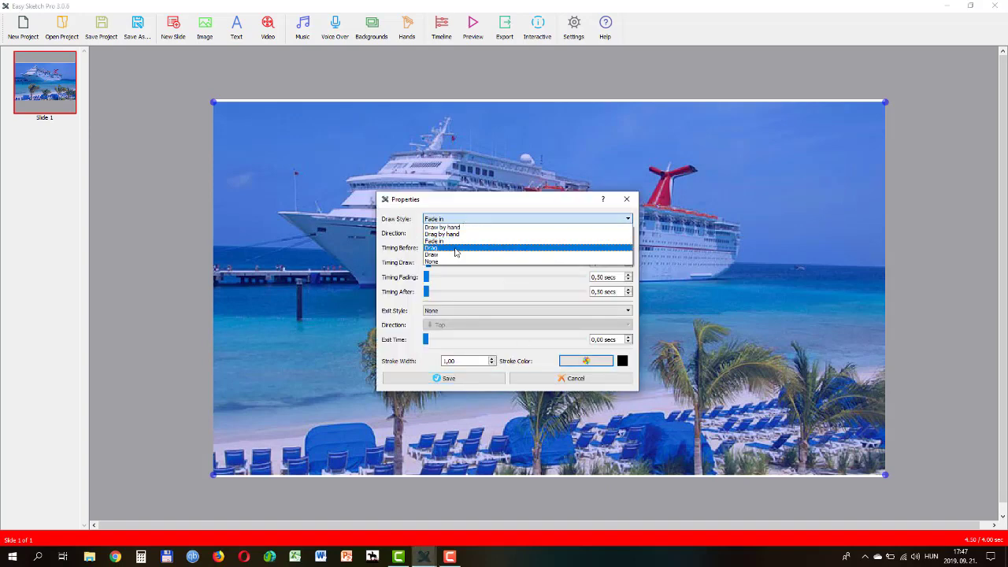
pyautogui.click(455, 250)
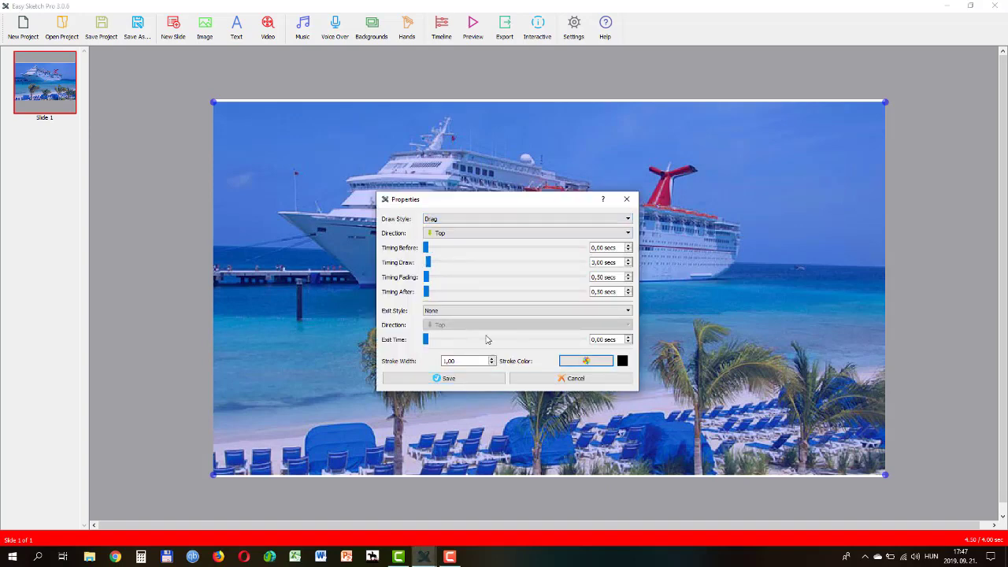
pyautogui.click(454, 378)
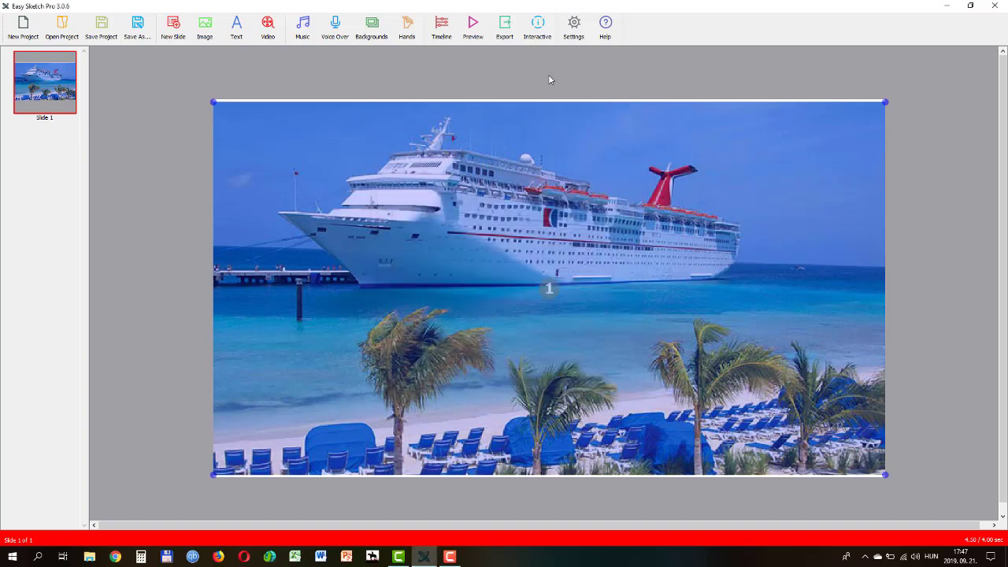
pyautogui.click(473, 23)
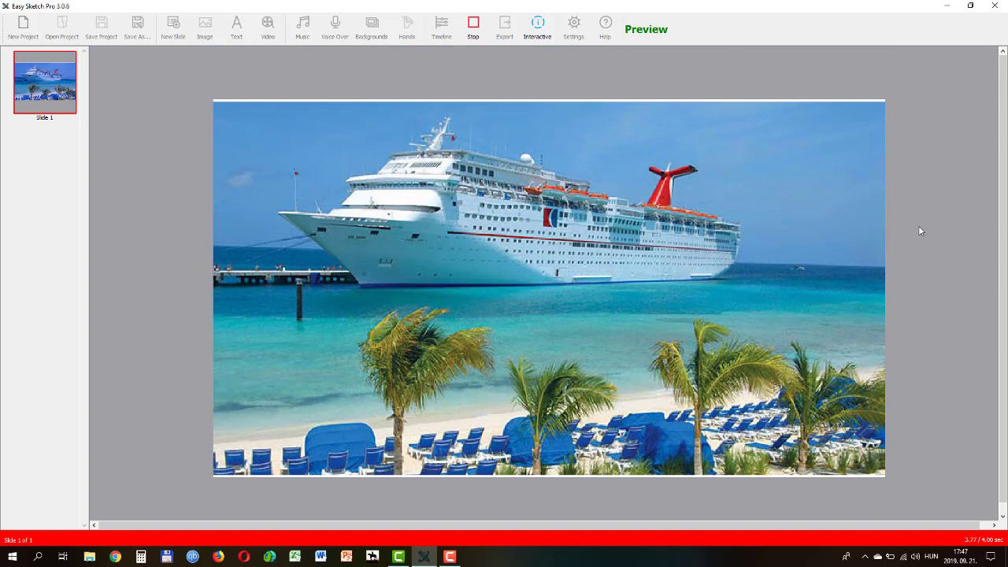
# Change the cruise ship image's draw style to Draw, save it, and preview the slide.
pyautogui.click(526, 242)
pyautogui.rightClick(524, 244)
pyautogui.click(554, 355)
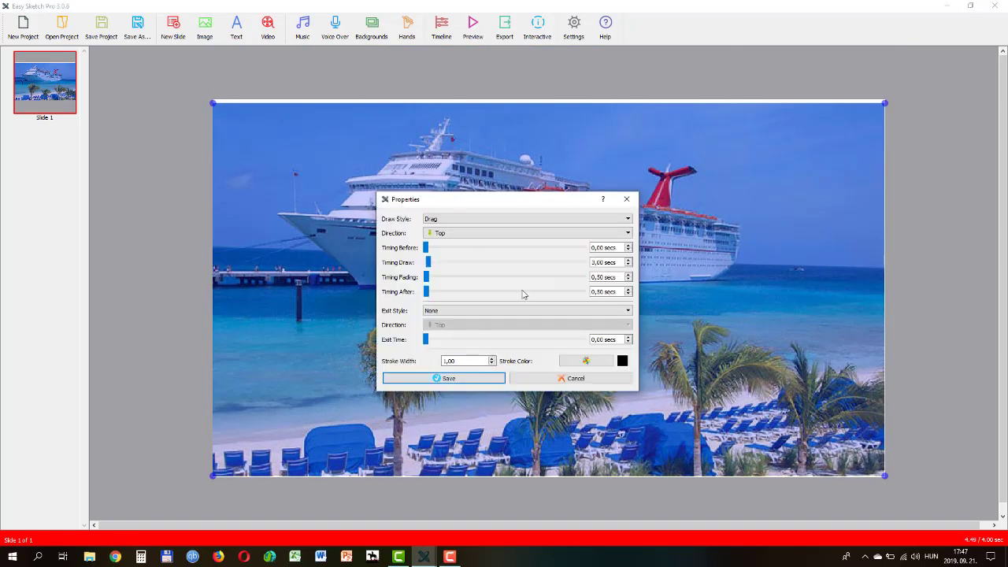
pyautogui.click(444, 221)
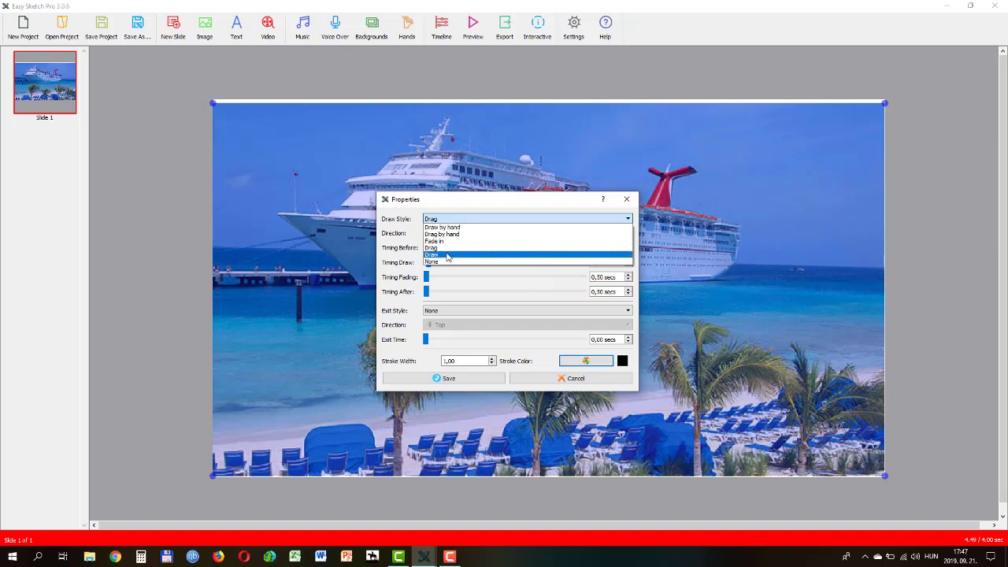
pyautogui.click(446, 256)
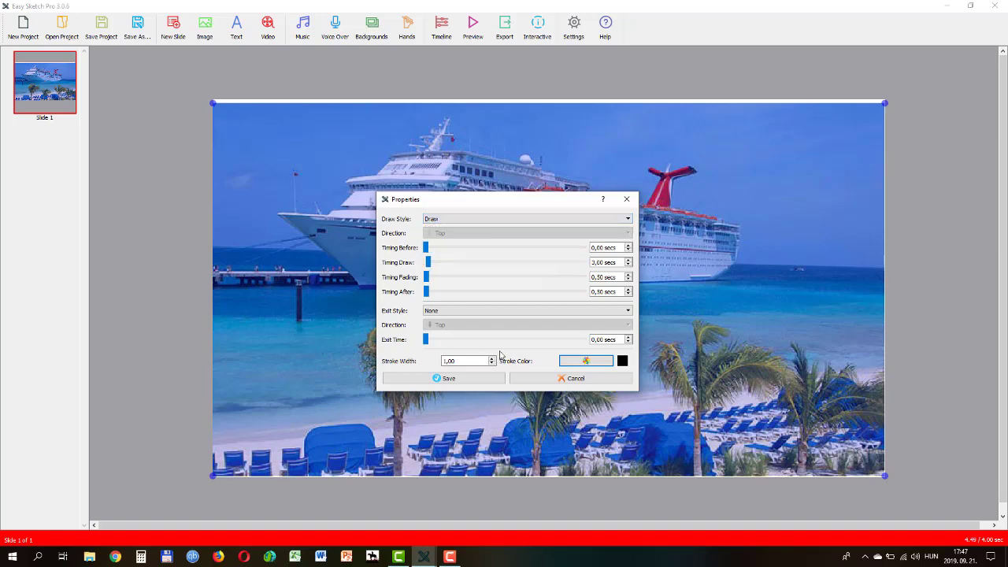
pyautogui.click(465, 379)
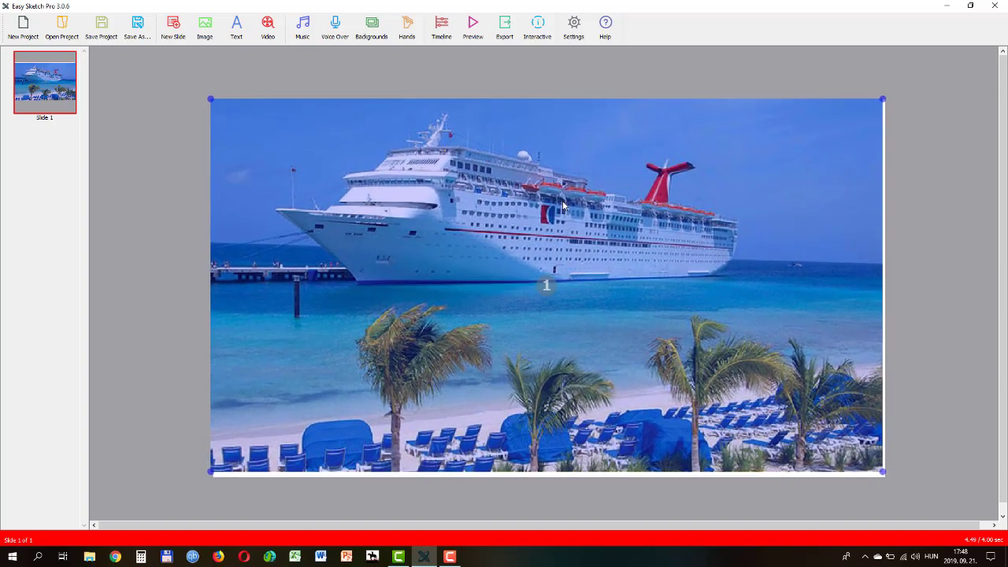
pyautogui.click(473, 26)
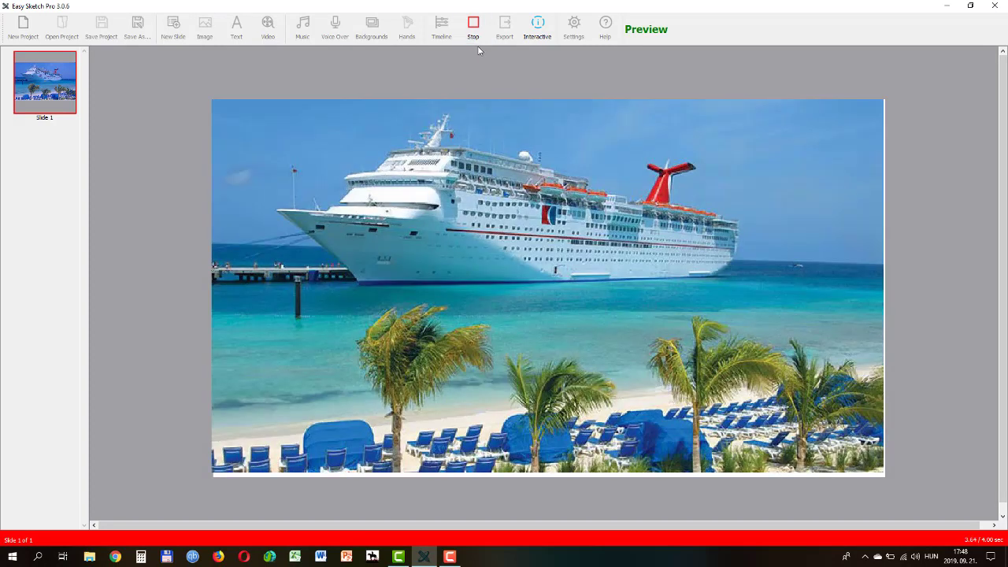
# Set the cruise ship image's draw style to Draw by hand, with 10 seconds of draw timing and 3 seconds of after timing.
pyautogui.click(545, 226)
pyautogui.rightClick(545, 226)
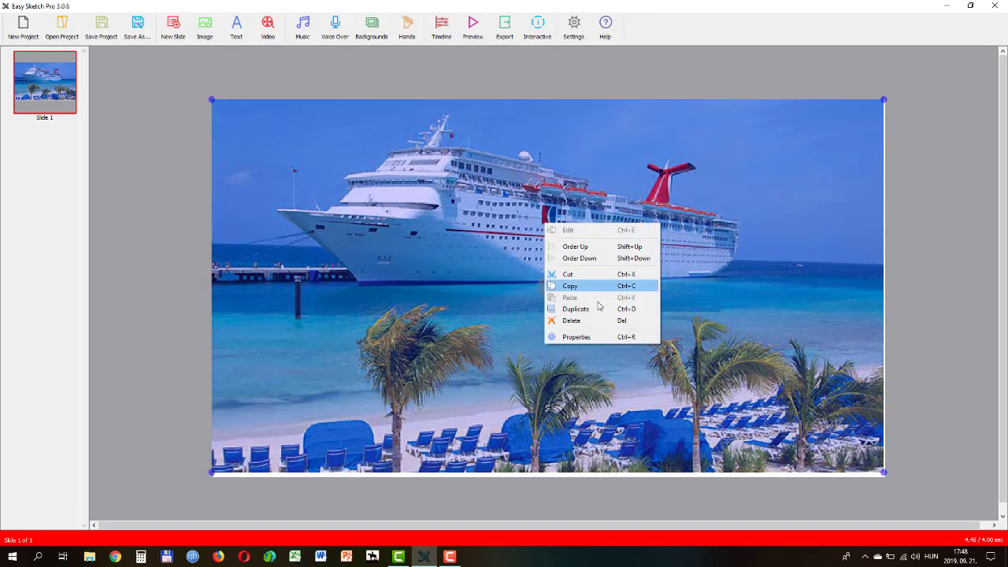
pyautogui.click(584, 338)
pyautogui.click(445, 219)
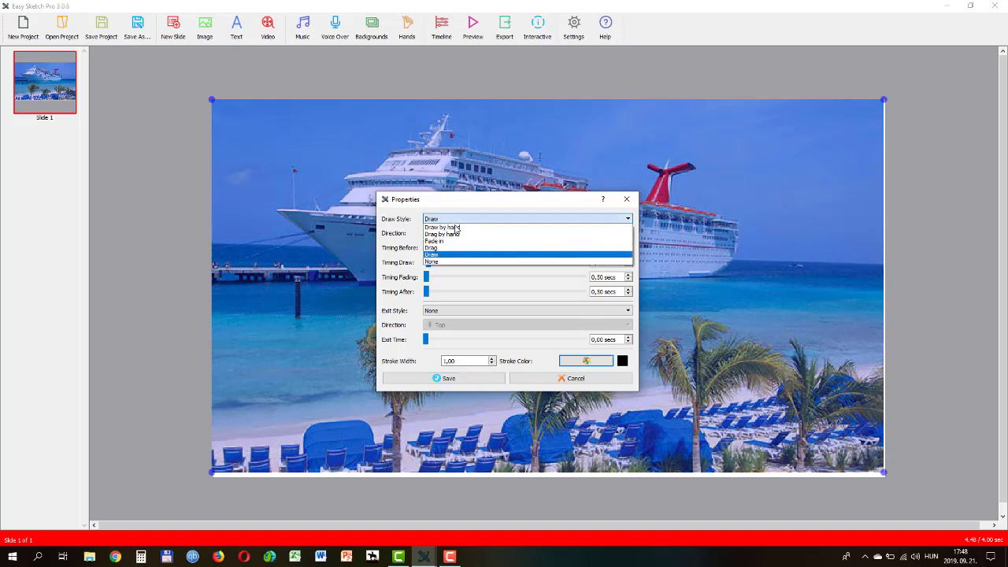
pyautogui.click(461, 227)
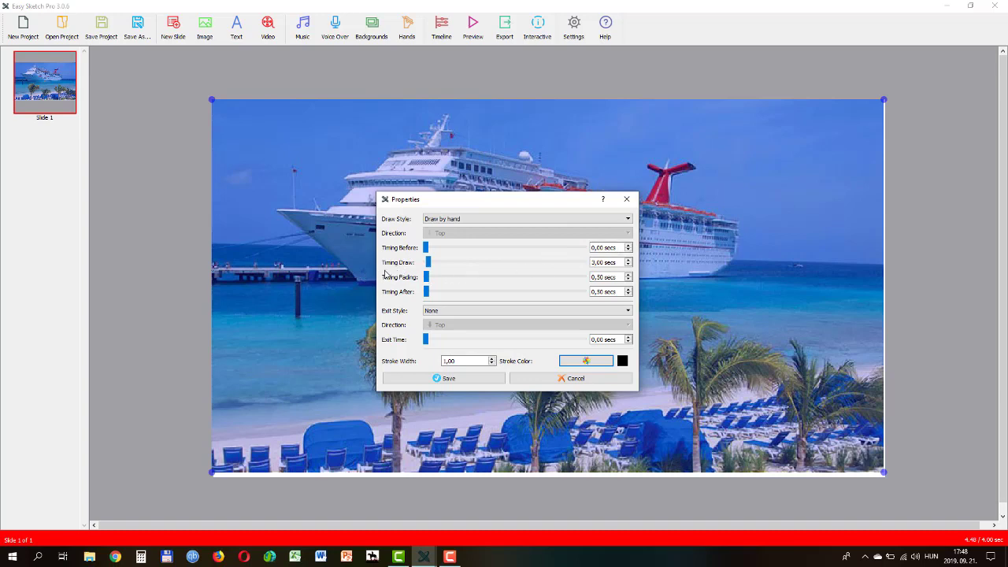
pyautogui.click(628, 261)
pyautogui.click(628, 260)
pyautogui.click(627, 289)
pyautogui.click(628, 289)
pyautogui.click(627, 290)
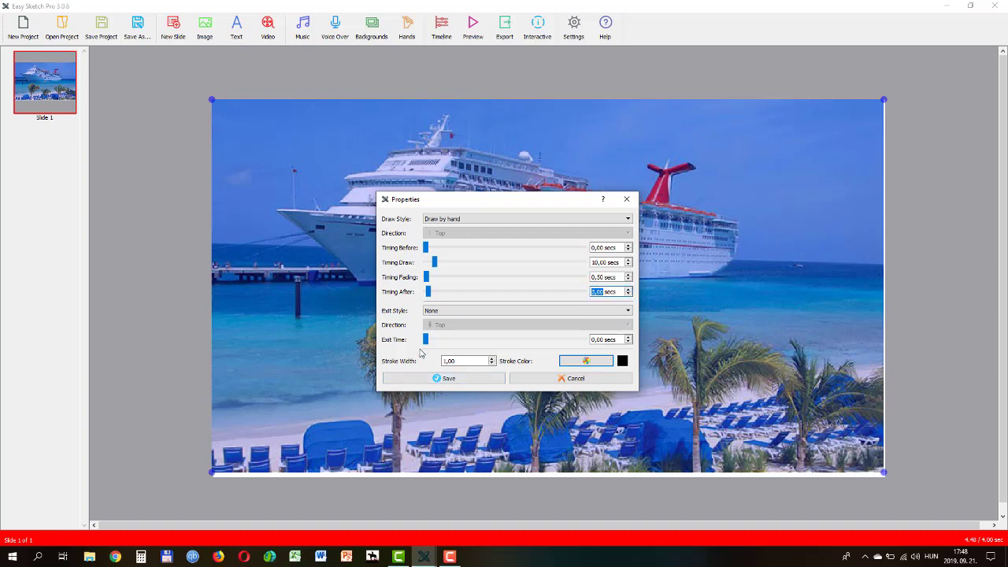
# Give the image a Drag out exit style lasting 3 seconds, save the properties, and preview the slide.
pyautogui.click(479, 312)
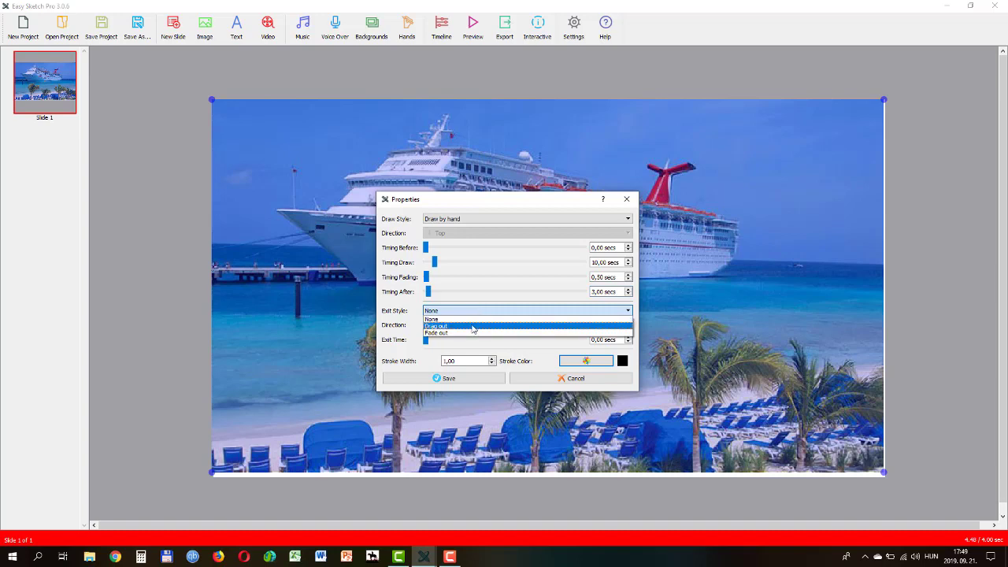
pyautogui.click(472, 327)
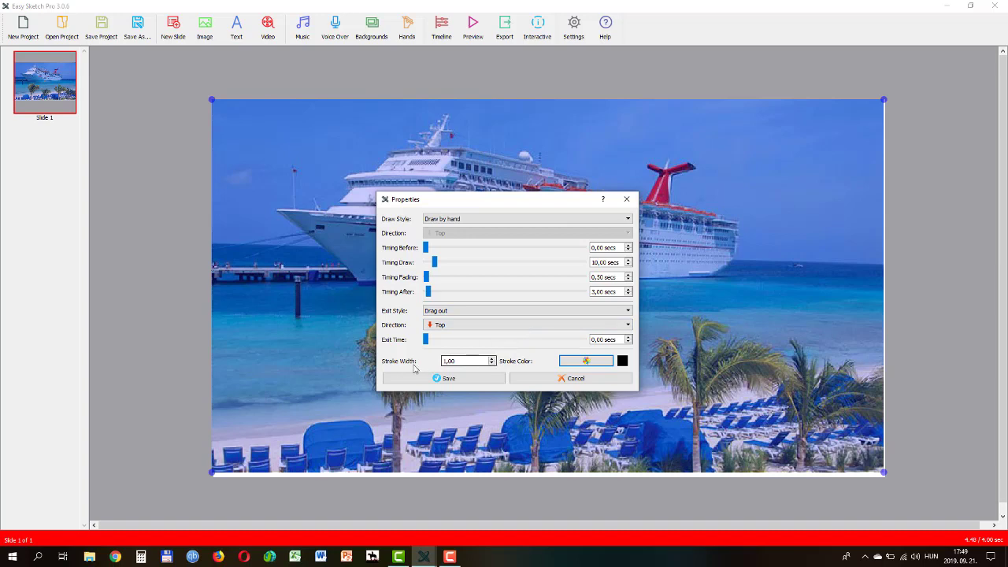
pyautogui.click(628, 338)
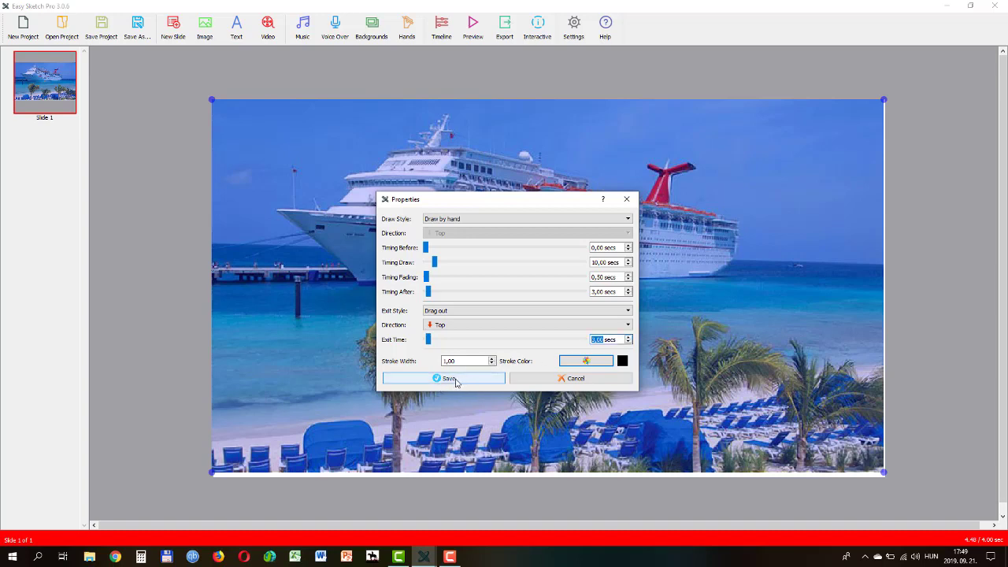
pyautogui.click(456, 381)
pyautogui.click(476, 33)
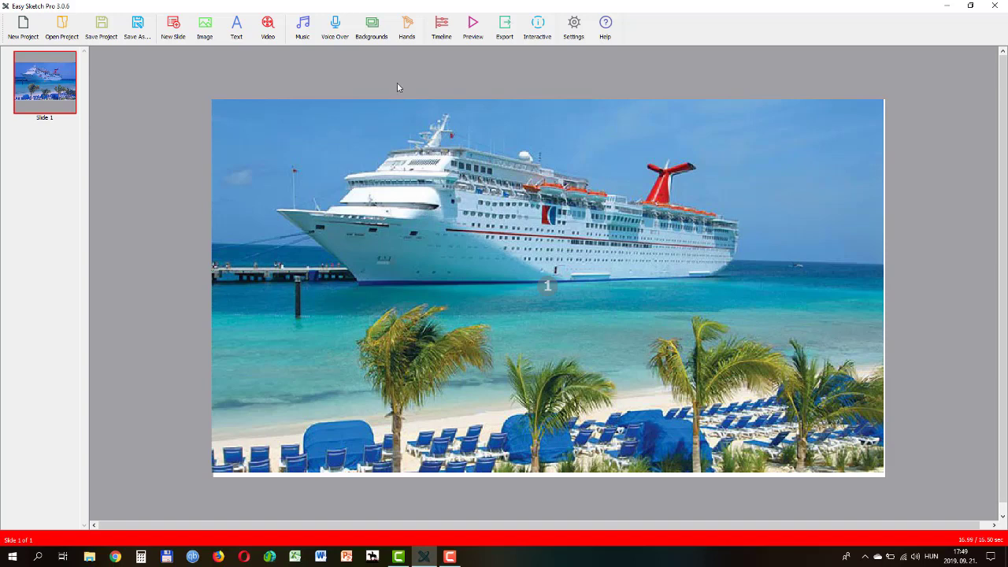
# Choose the third WhiteMale draw hand, with the turquoise pen, in Big Size (1200 px) and preview the slide.
pyautogui.click(417, 29)
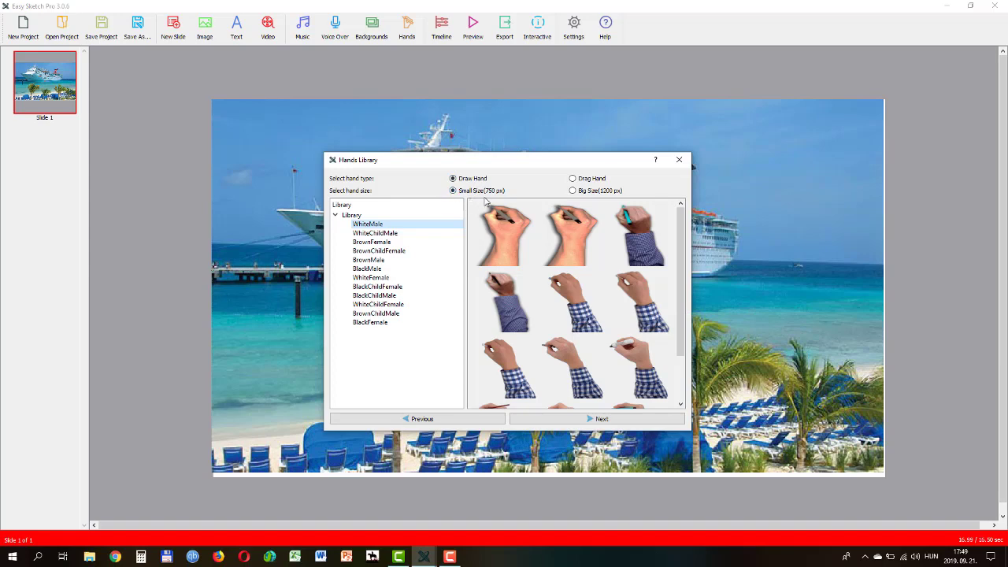
pyautogui.click(574, 191)
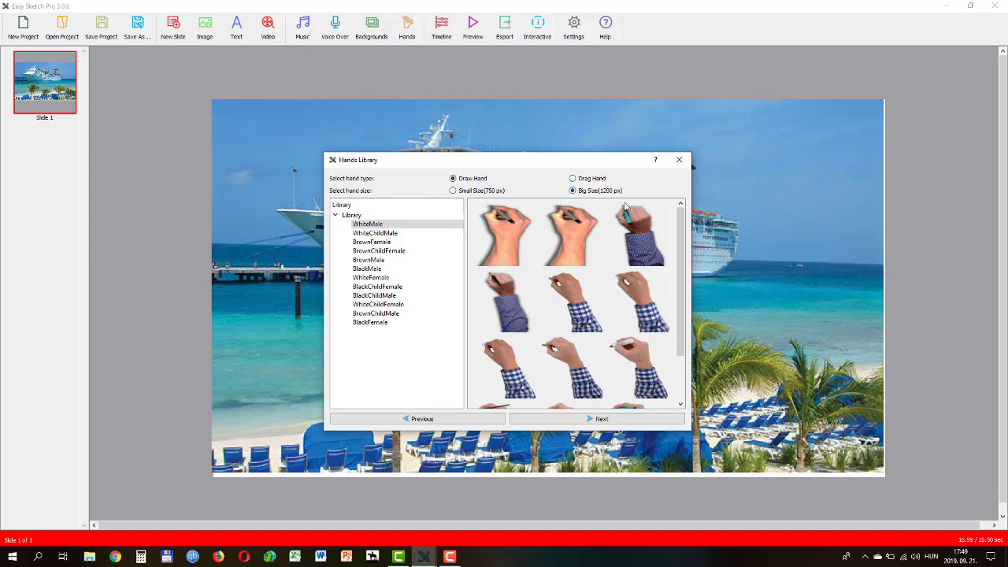
pyautogui.doubleClick(642, 238)
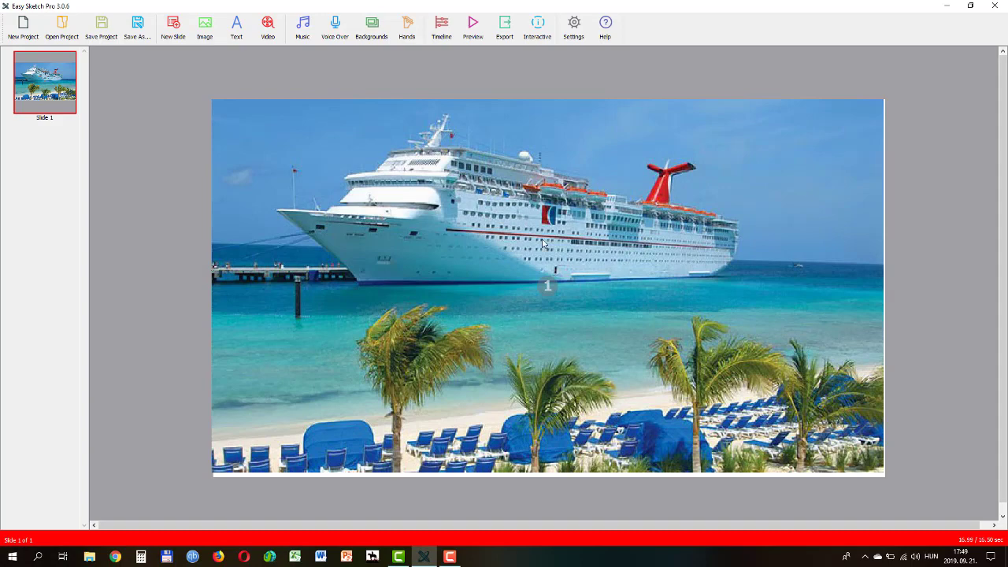
pyautogui.click(473, 28)
# Switch the WhiteMale draw hand with the turquoise pen to Small Size (750 px) and nudge the ship image slightly.
pyautogui.click(407, 27)
pyautogui.click(454, 191)
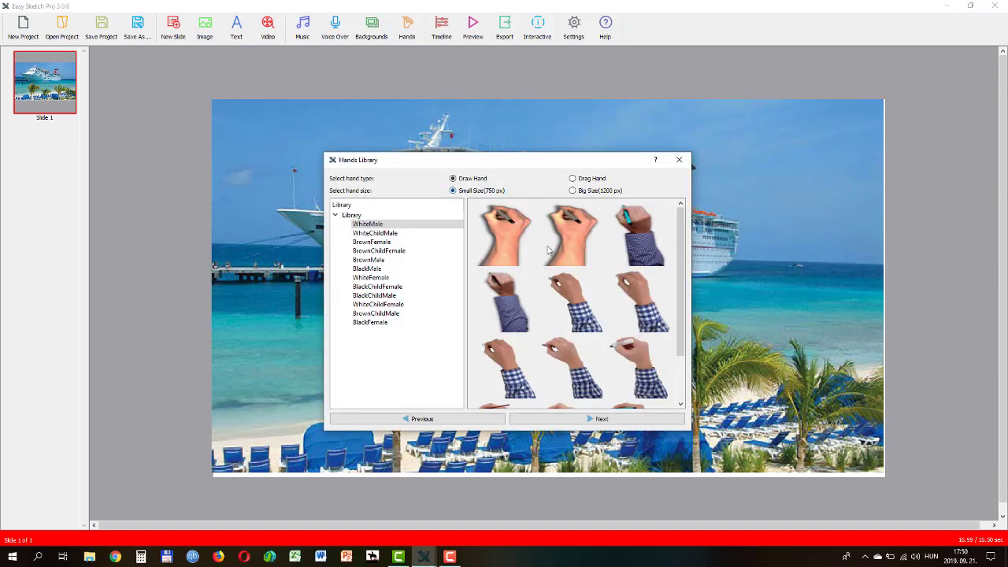
pyautogui.doubleClick(647, 245)
pyautogui.moveTo(686, 259); pyautogui.dragTo(608, 252)
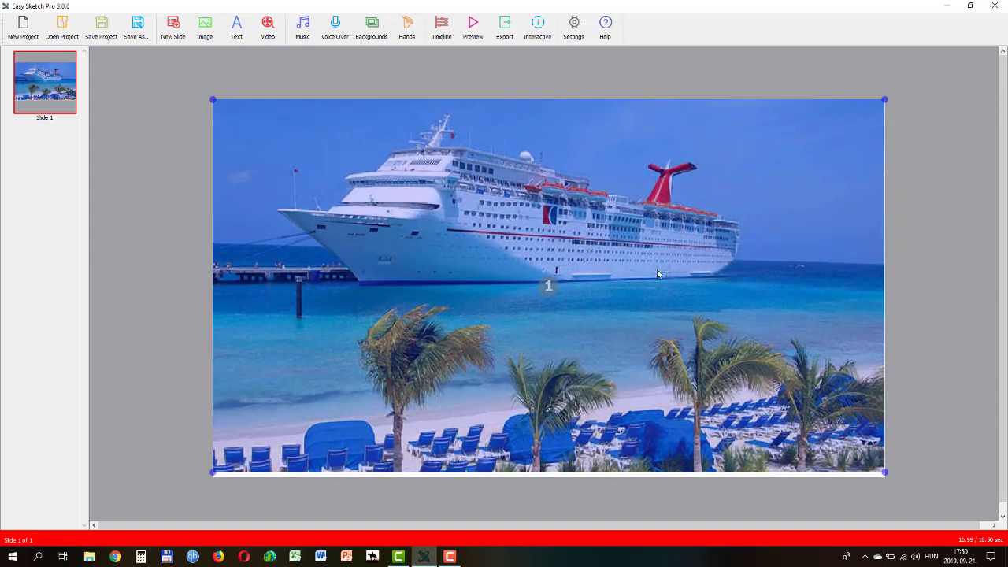
pyautogui.click(917, 277)
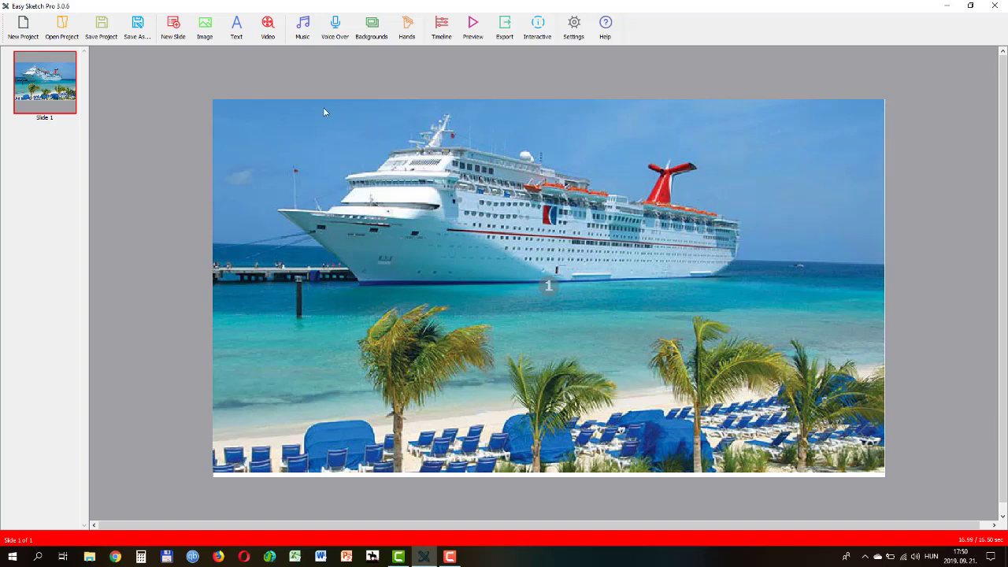
# Start a new text element reading "Teszt" and format it bold and italic.
pyautogui.click(236, 35)
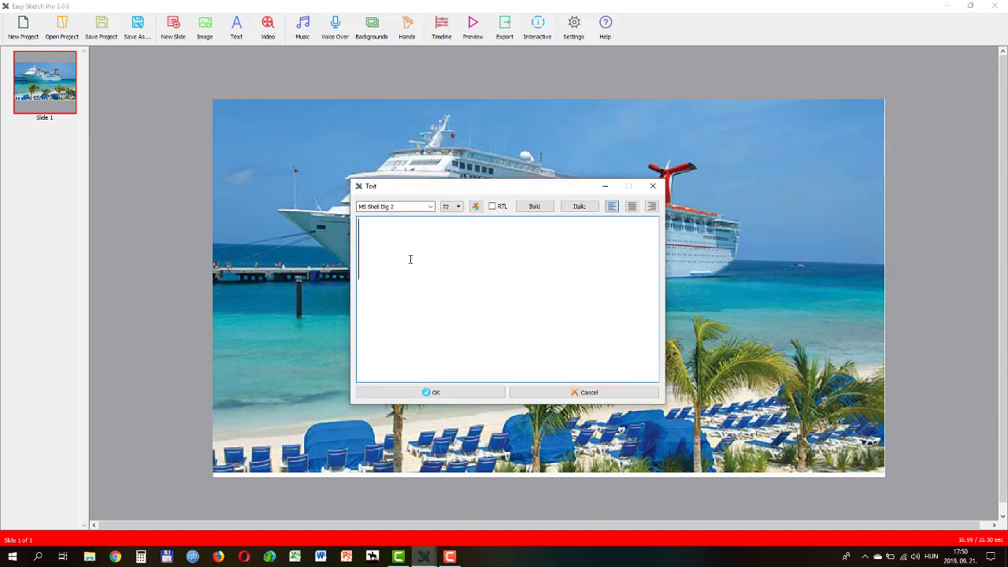
pyautogui.write('Teszt')
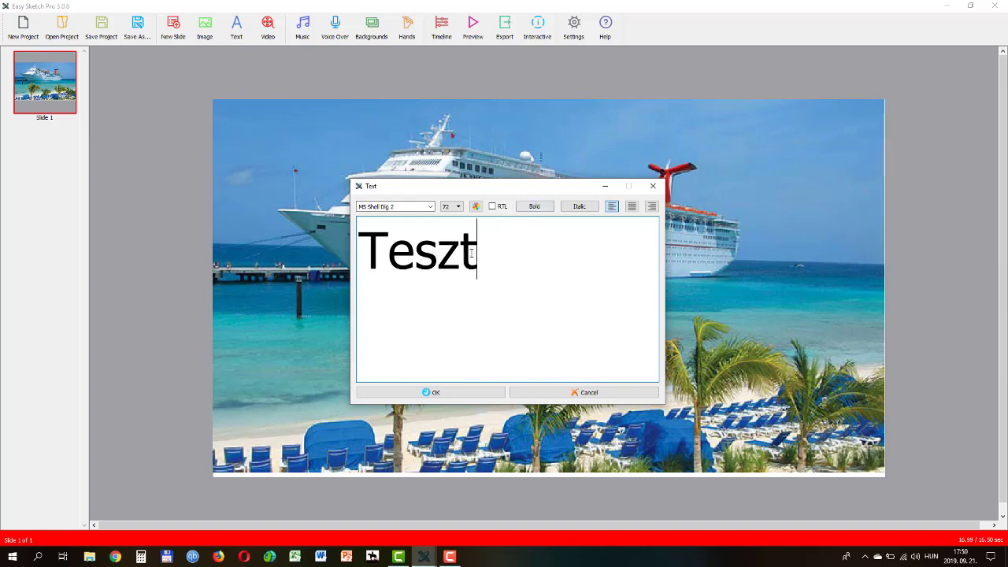
pyautogui.hotkey('shift', 'Left')
pyautogui.hotkey('shift', 'Left')
pyautogui.hotkey('shift', 'Left')
pyautogui.hotkey('shift', 'Left')
pyautogui.hotkey('shift', 'Left')
pyautogui.click(536, 208)
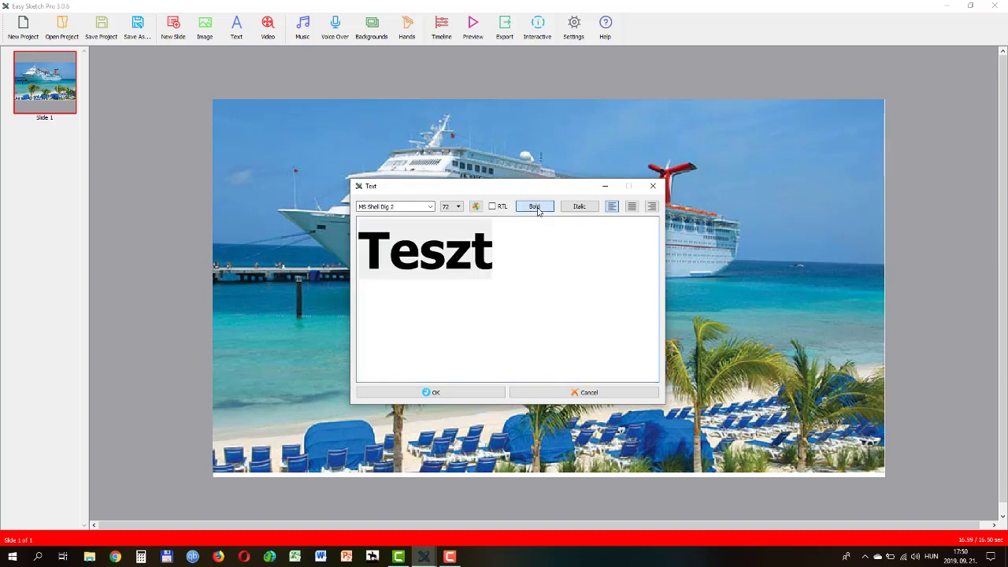
pyautogui.click(537, 208)
pyautogui.click(576, 207)
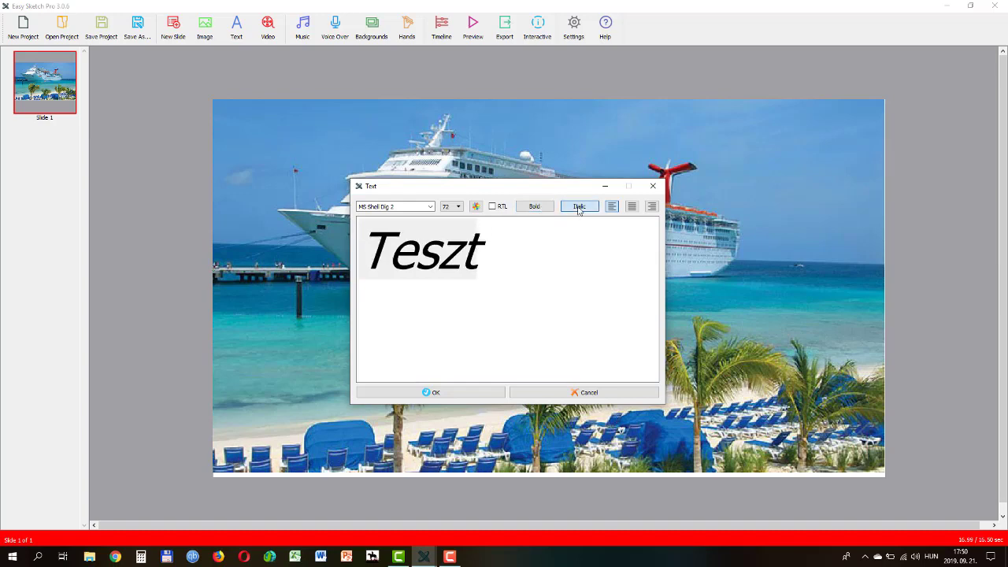
pyautogui.click(534, 208)
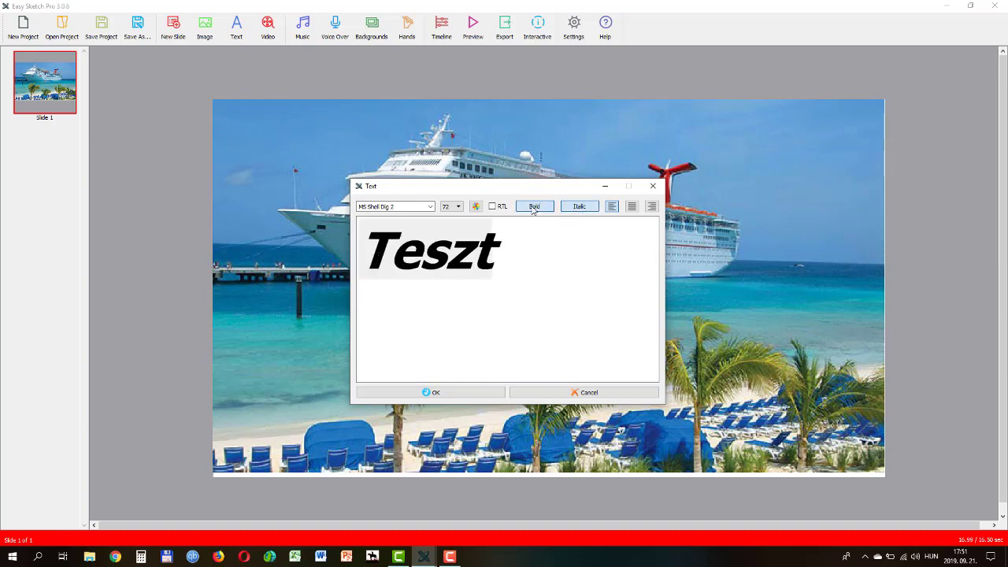
# Format the "Teszt" text in MS Sans Serif at size 48 and centre it.
pyautogui.click(455, 207)
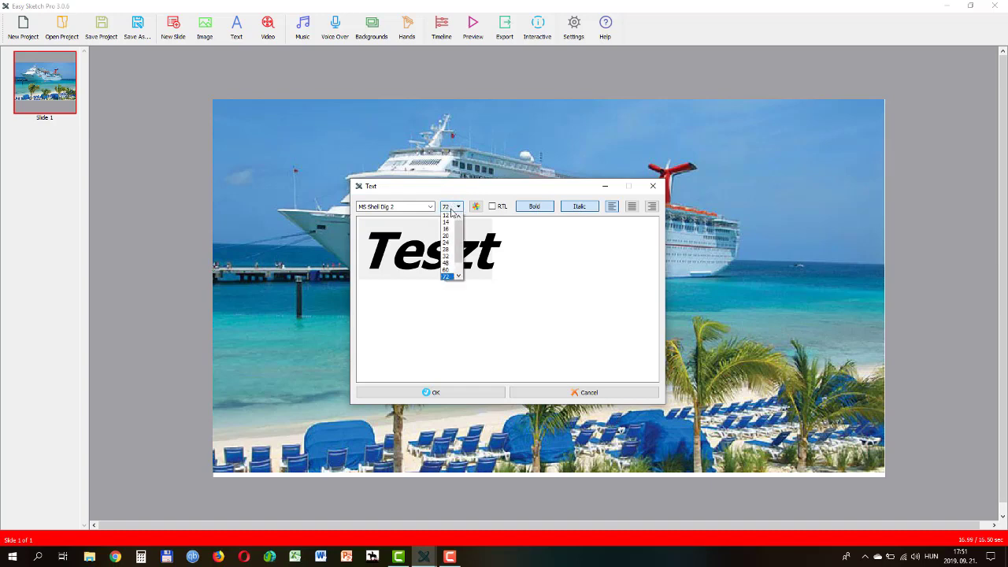
pyautogui.click(447, 263)
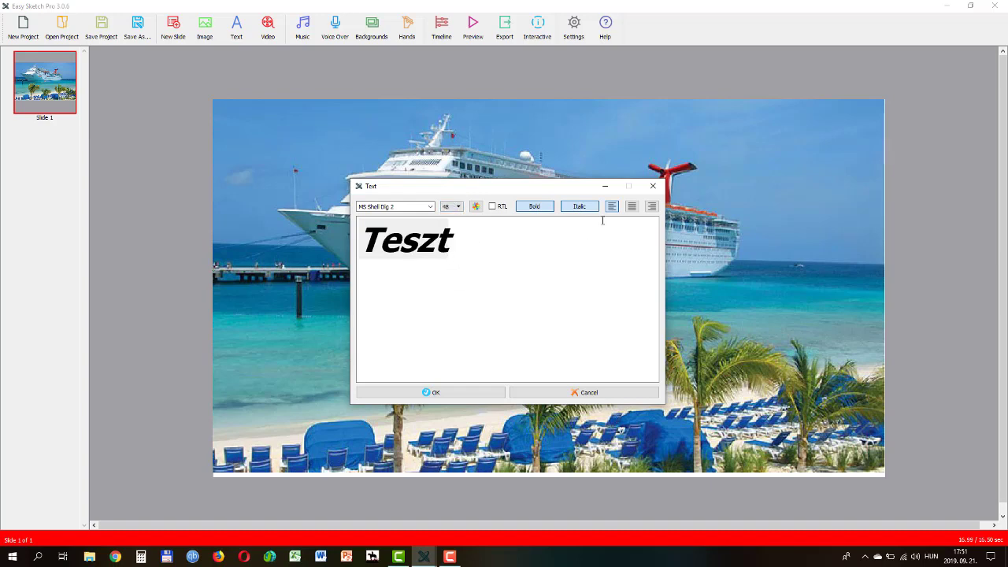
pyautogui.click(633, 206)
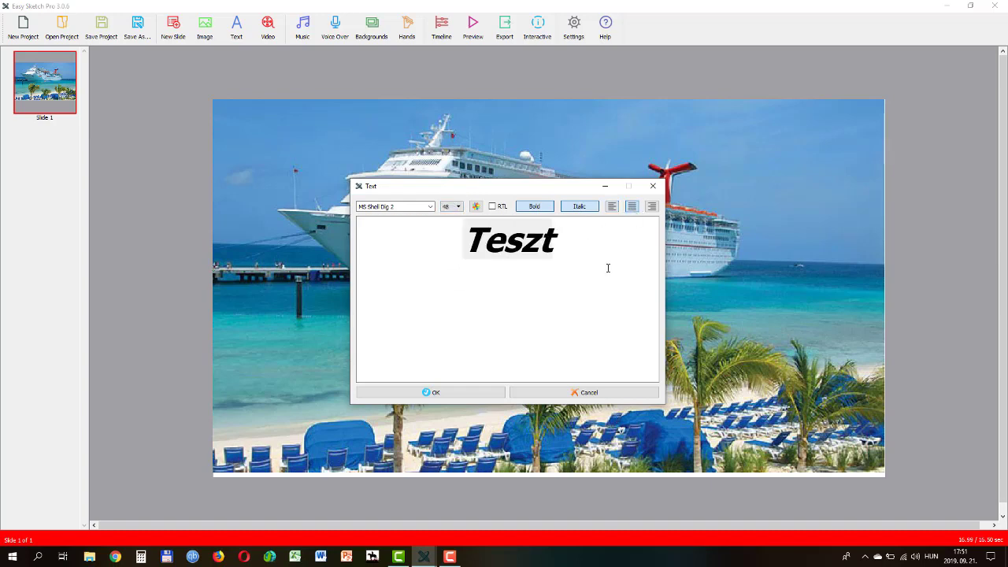
pyautogui.click(431, 206)
pyautogui.scroll(-5, 414, 252)
pyautogui.click(400, 287)
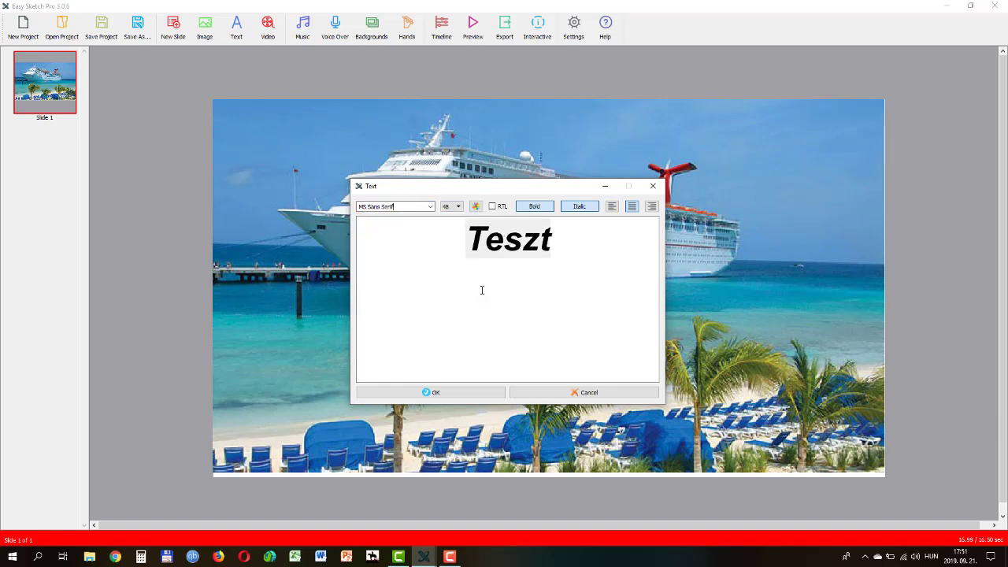
# Insert the "Teszt" text on the slide and move it to the sky in the photo's upper-right corner.
pyautogui.click(433, 393)
pyautogui.click(580, 289)
pyautogui.moveTo(580, 285); pyautogui.dragTo(818, 139)
# Set the "Teszt" text's draw timing to 5 seconds and its after timing to 1 second, and save the properties.
pyautogui.rightClick(817, 141)
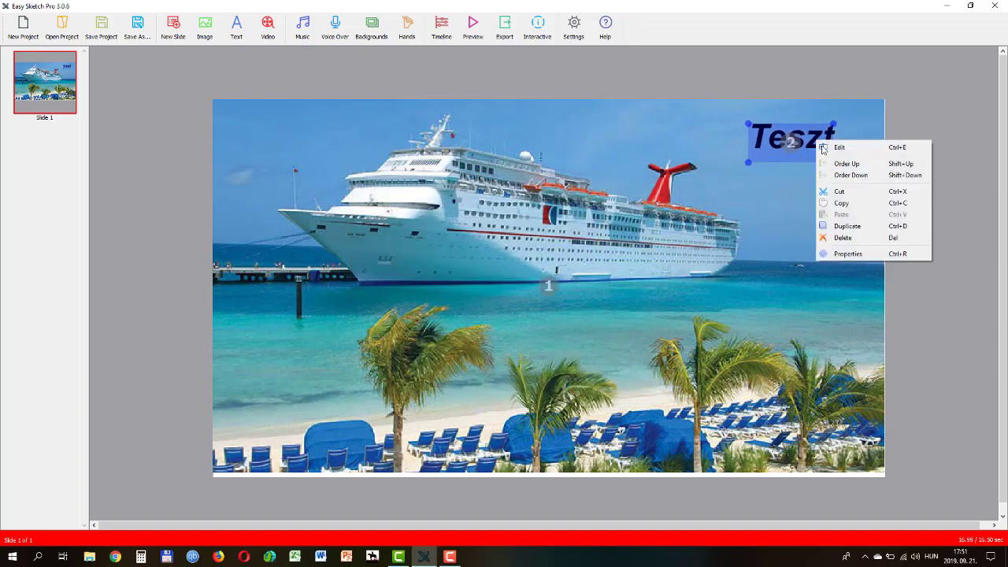
pyautogui.click(839, 255)
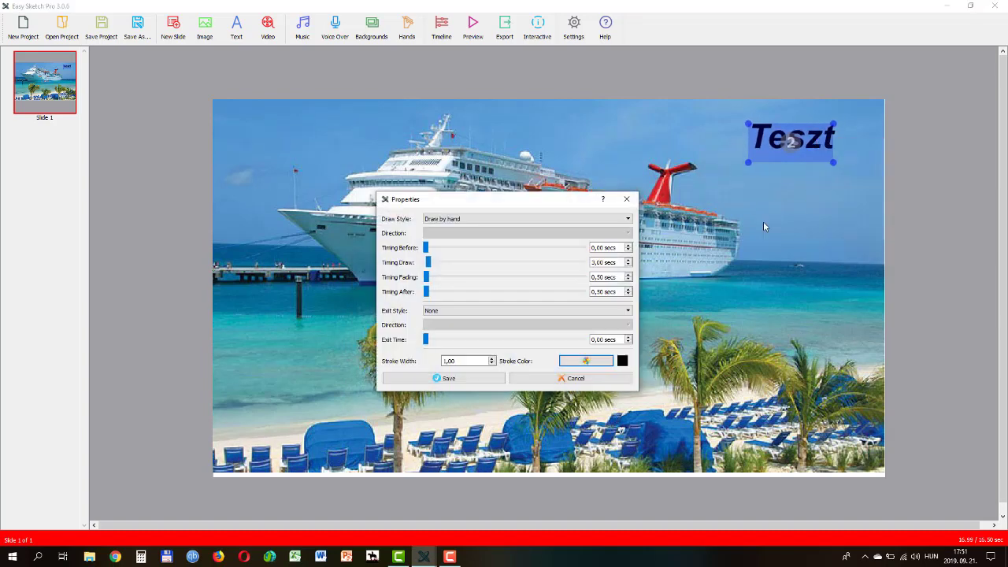
pyautogui.click(628, 260)
pyautogui.click(629, 260)
pyautogui.click(629, 260)
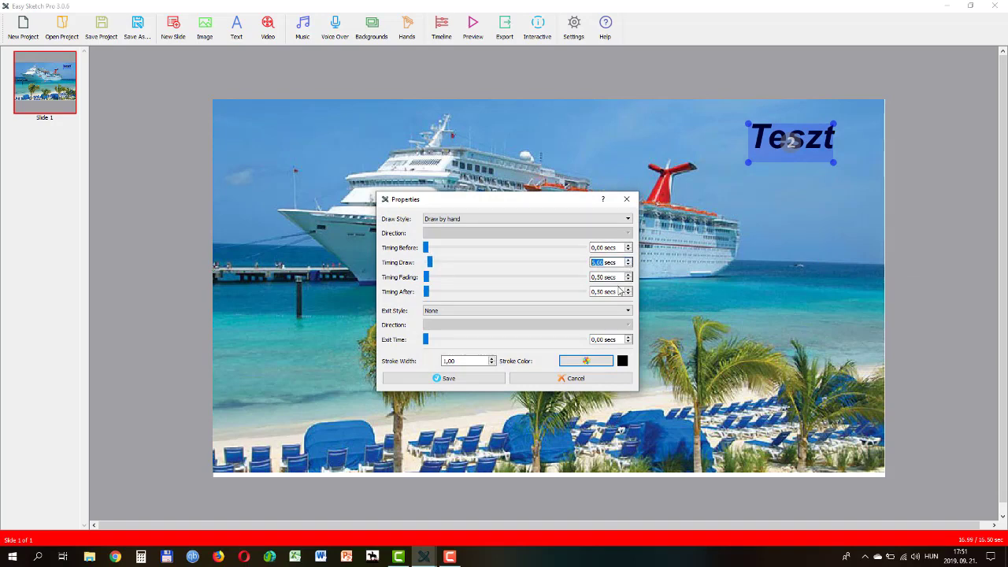
pyautogui.click(628, 292)
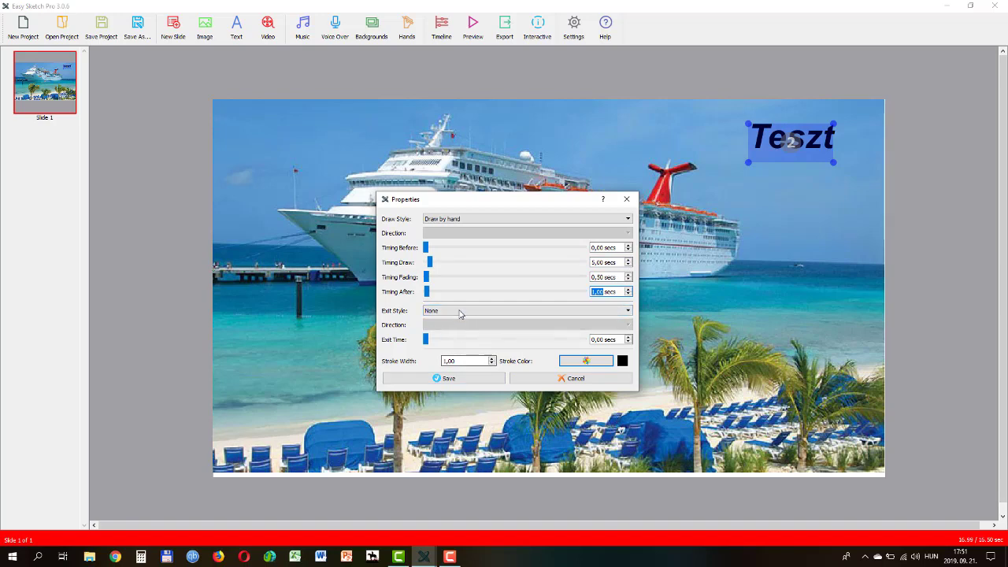
pyautogui.click(462, 378)
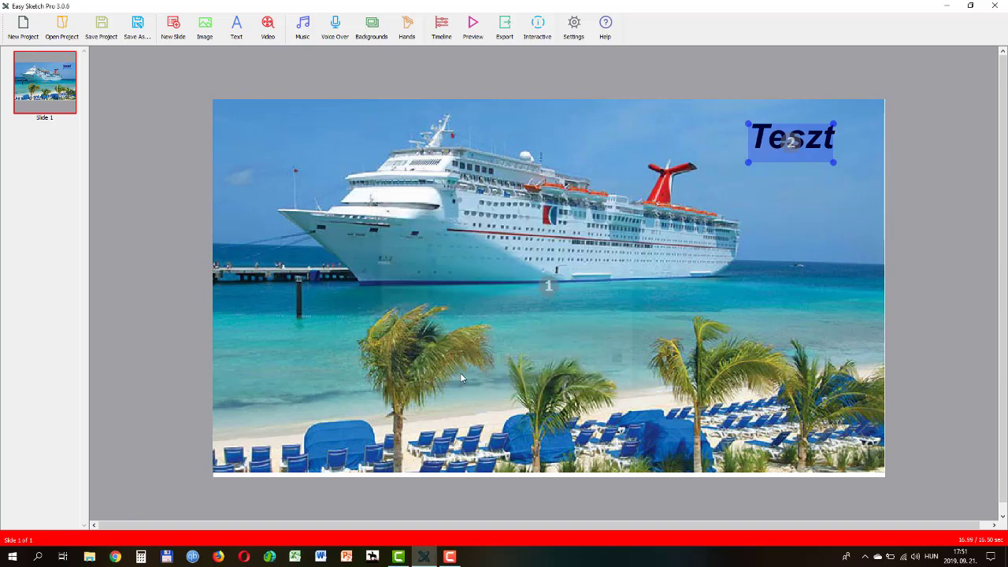
pyautogui.click(764, 74)
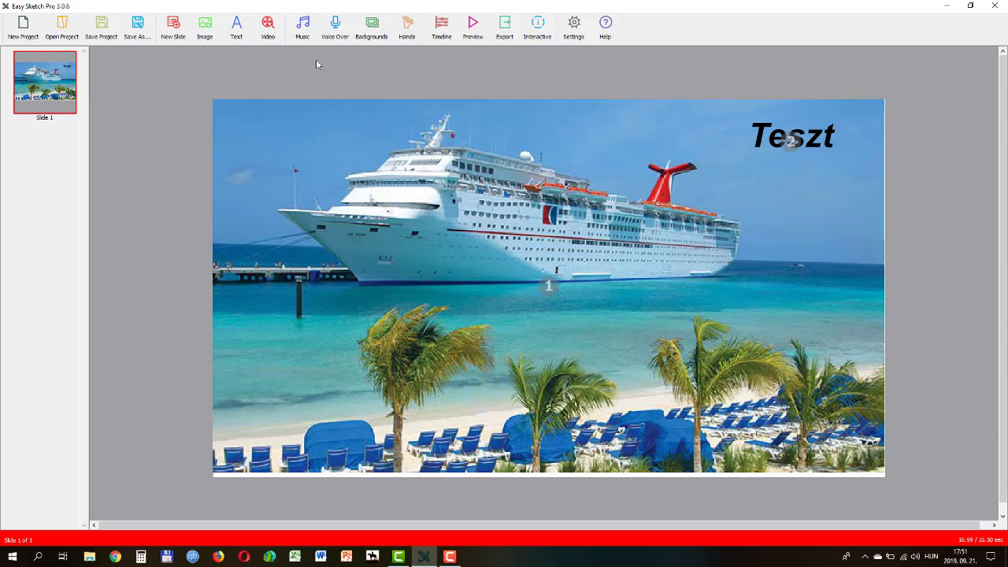
# Choose FUN-lat-E6-fl-3-52.mp3 from the music library, enable music looping and play a short preview of the track.
pyautogui.click(302, 27)
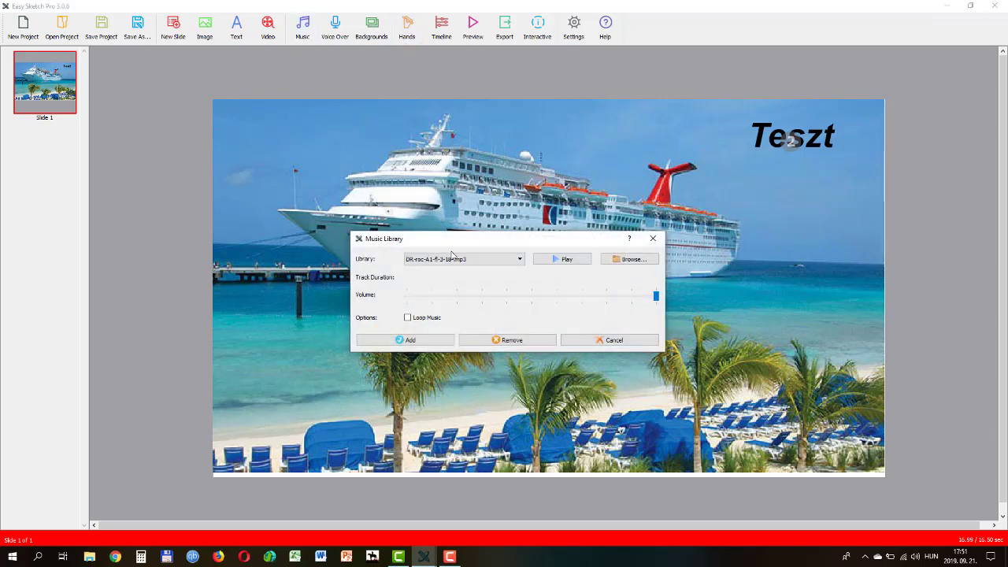
pyautogui.click(519, 260)
pyautogui.click(486, 277)
pyautogui.click(408, 318)
pyautogui.click(561, 261)
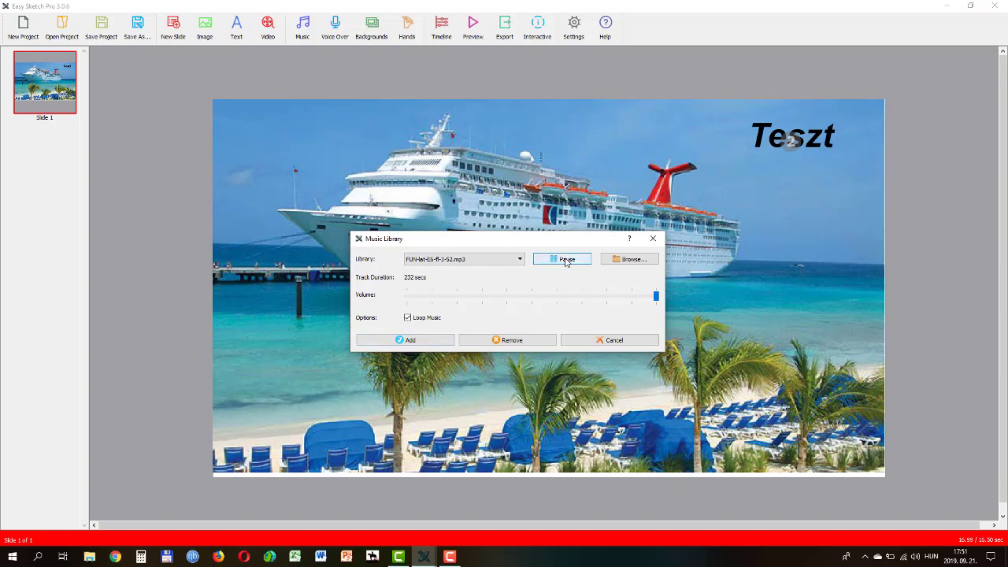
pyautogui.click(566, 261)
# Select the library track INN-orch-F5-fl-2-39.mp3 and listen to a short preview of it.
pyautogui.click(516, 260)
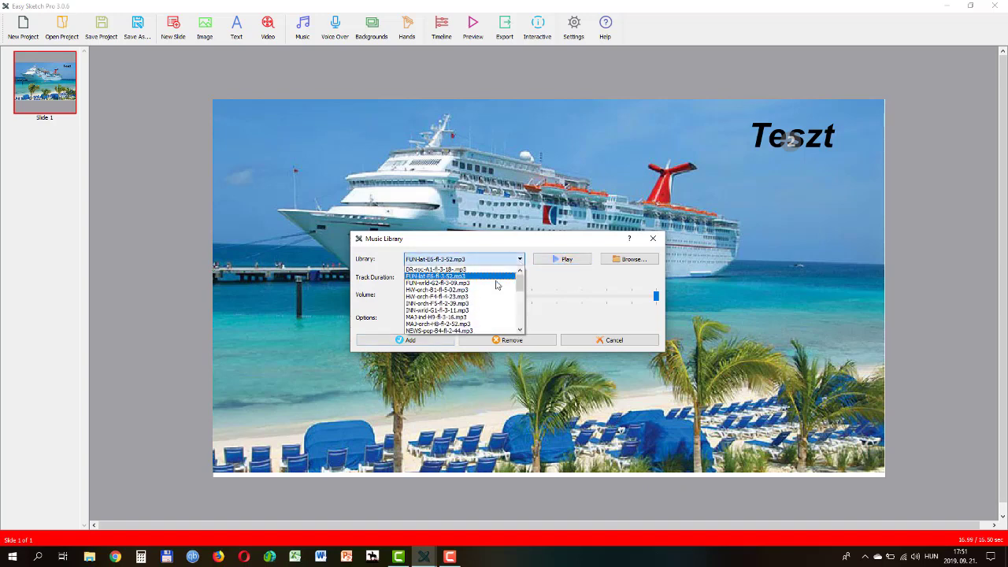
pyautogui.click(468, 304)
pyautogui.click(562, 261)
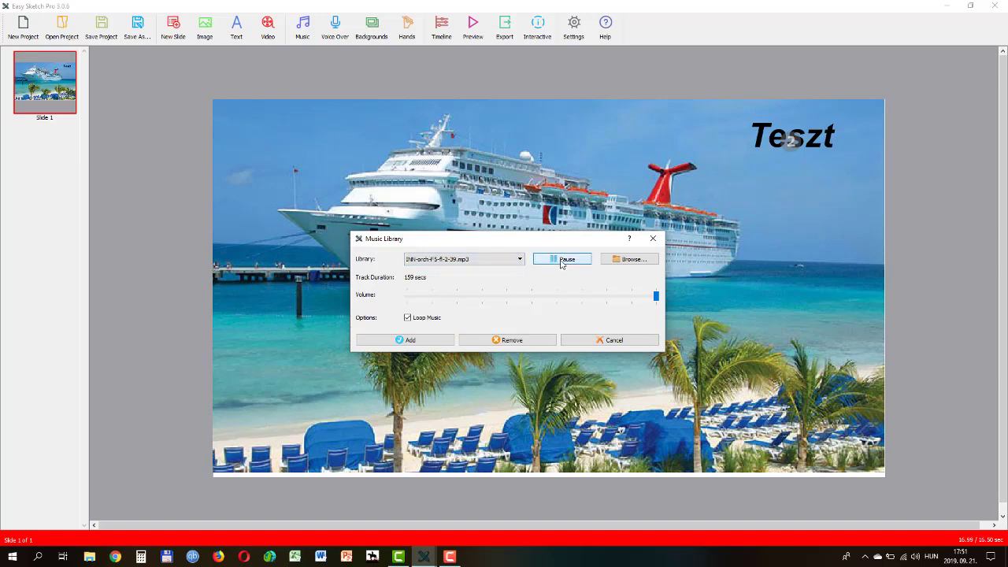
pyautogui.click(562, 261)
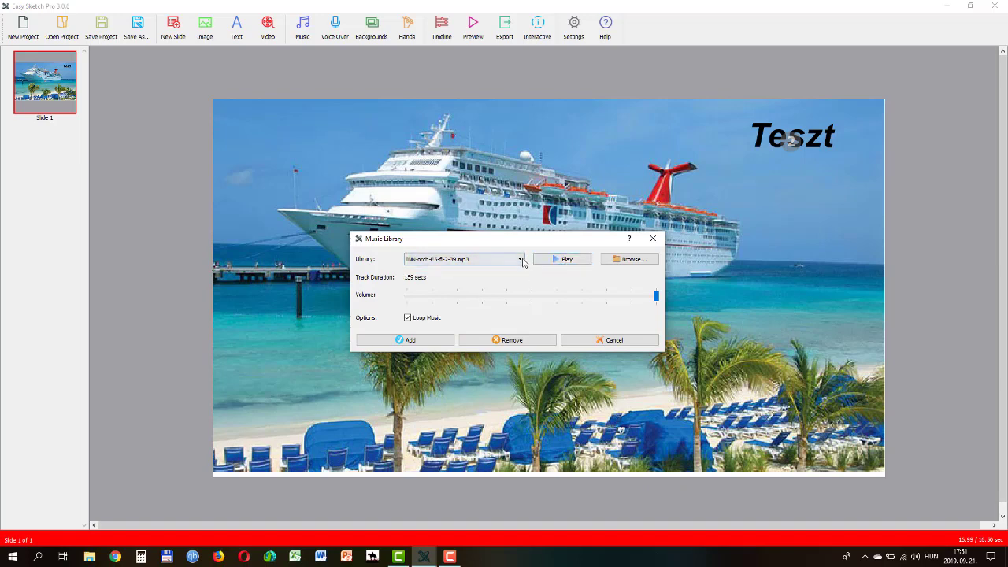
# Preview the library track MAJ-ind-H9-fl-3-16.mp3 while trying out different volume levels.
pyautogui.click(520, 259)
pyautogui.click(476, 316)
pyautogui.click(565, 261)
pyautogui.click(580, 298)
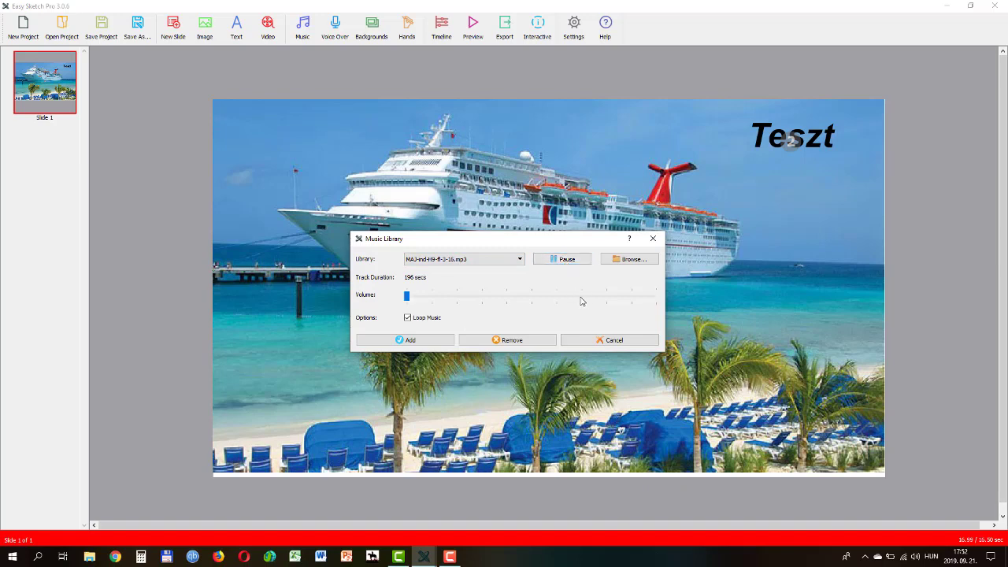
pyautogui.click(506, 296)
pyautogui.click(560, 261)
# Choose NEWS-pop-B4-fl-2-44.mp3, preview it and add it as looping background music at full volume.
pyautogui.click(520, 259)
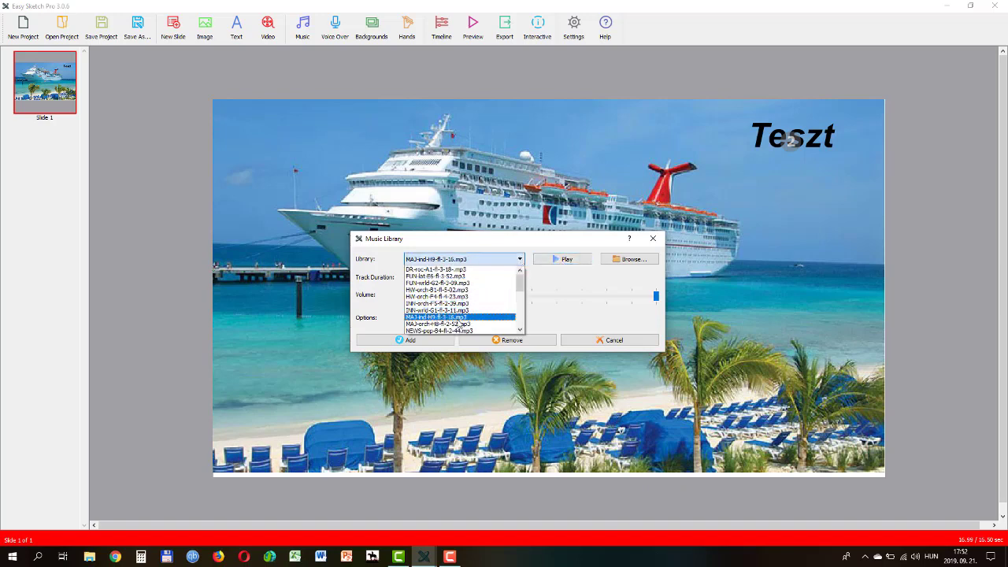
pyautogui.click(459, 330)
pyautogui.click(568, 261)
pyautogui.click(567, 261)
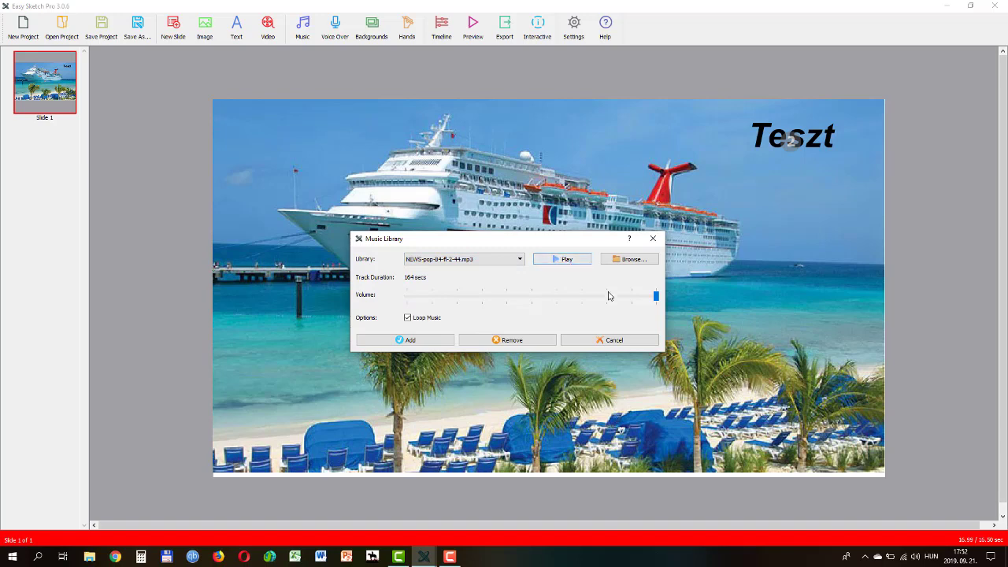
pyautogui.click(406, 341)
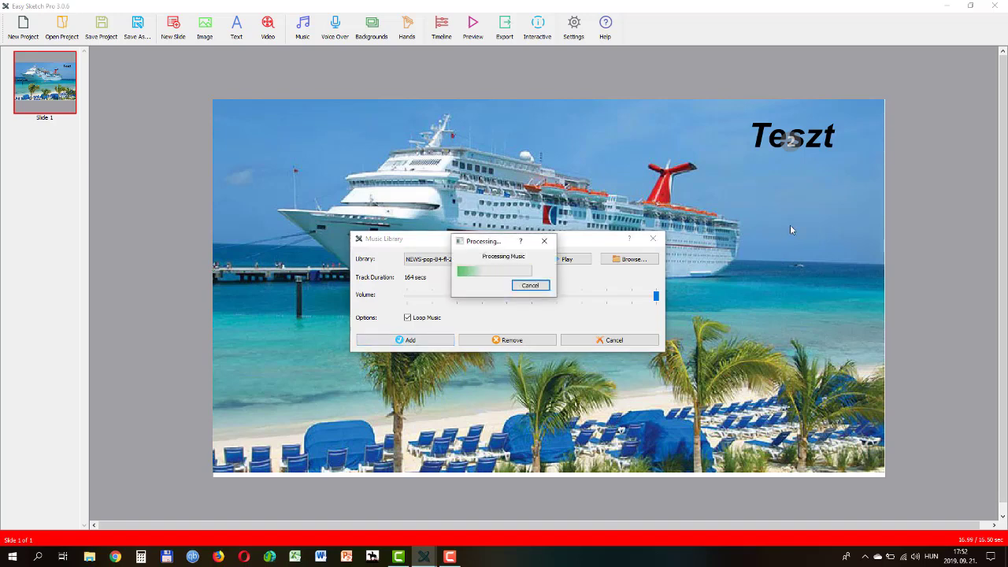
# Record a short voice-over with the Jabra headset microphone, add it to the project and briefly preview the slide.
pyautogui.click(335, 31)
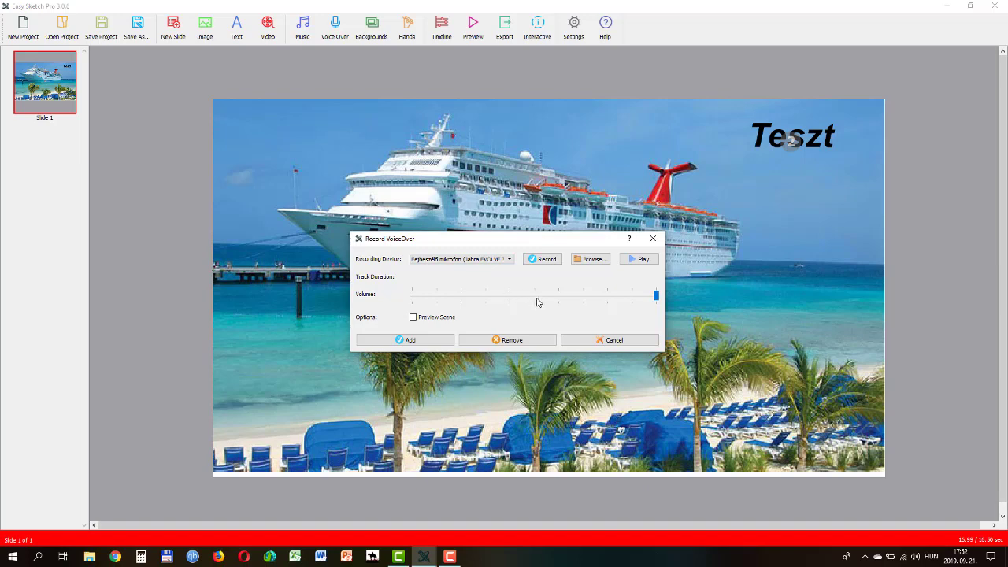
pyautogui.click(544, 260)
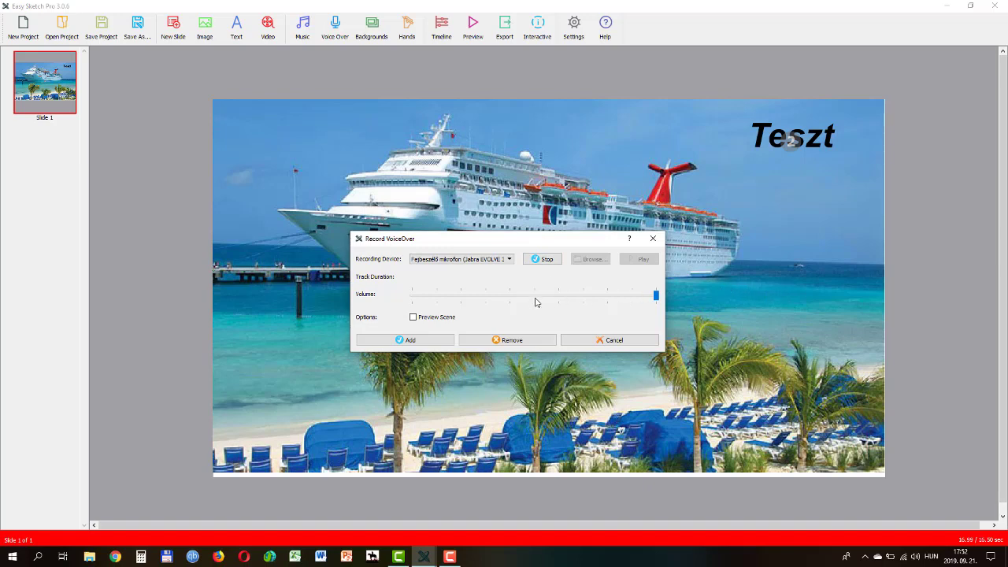
pyautogui.click(543, 260)
pyautogui.click(404, 340)
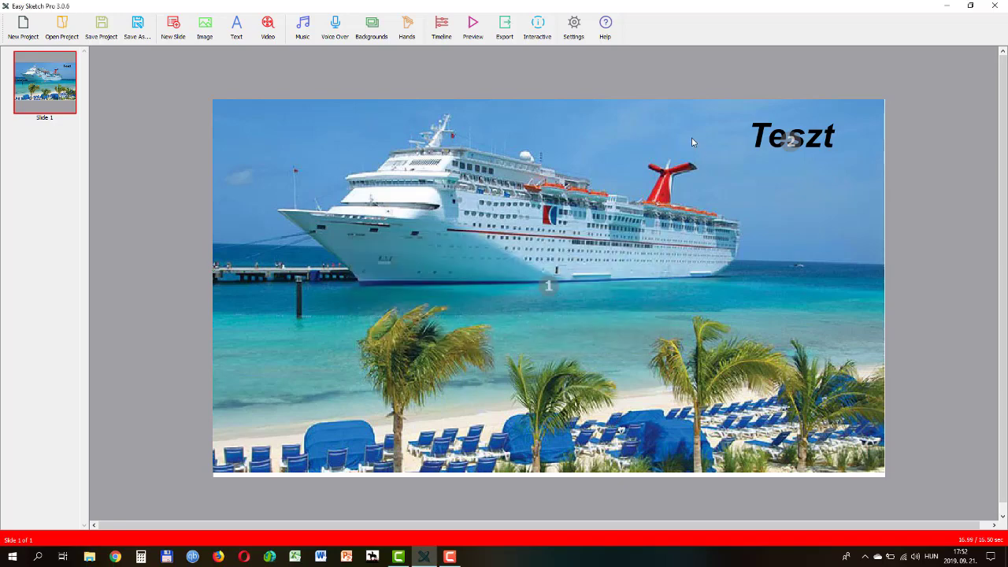
pyautogui.click(472, 24)
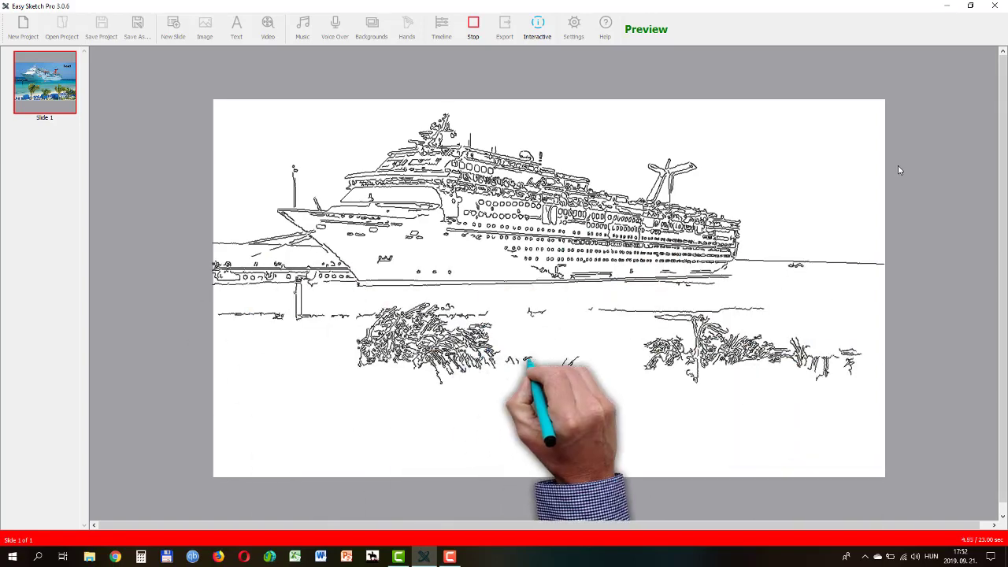
pyautogui.click(474, 26)
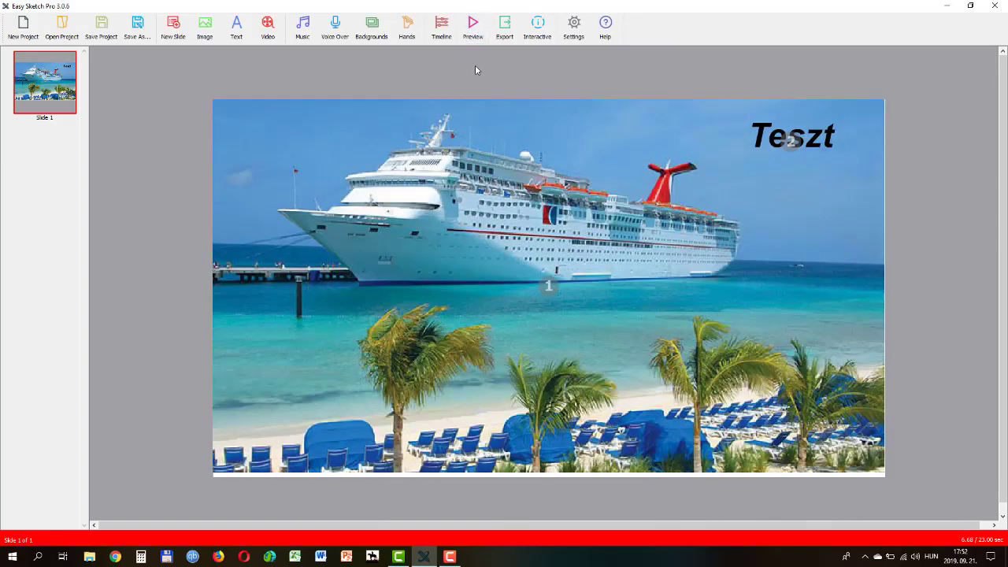
# Remove the current music track from the project and preview the slide without it.
pyautogui.click(302, 25)
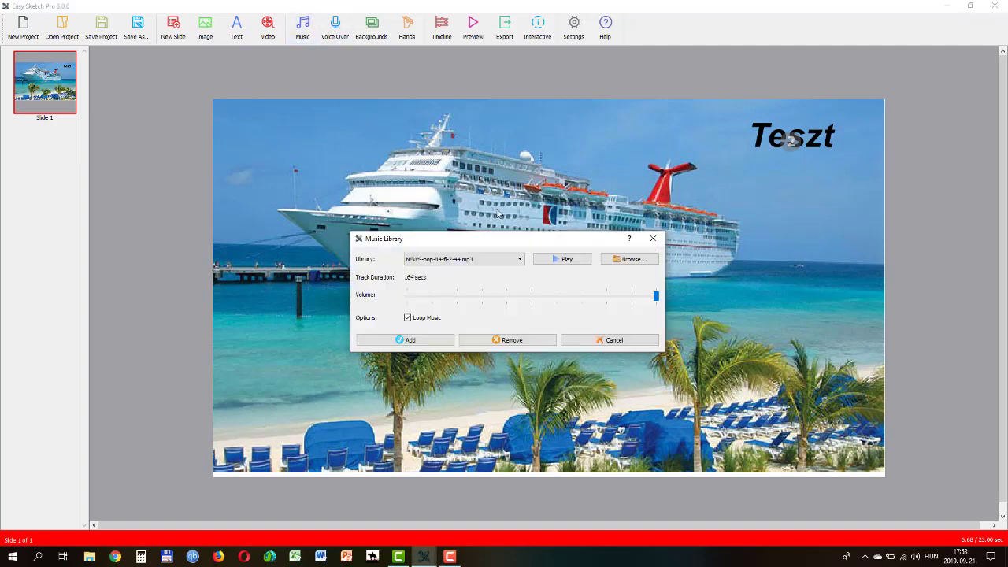
pyautogui.click(519, 260)
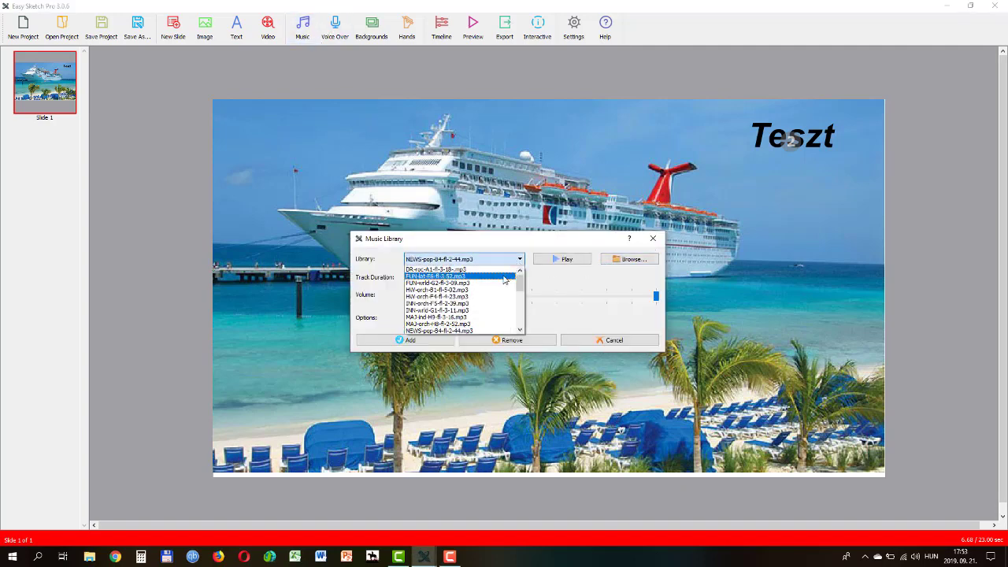
pyautogui.press('Escape')
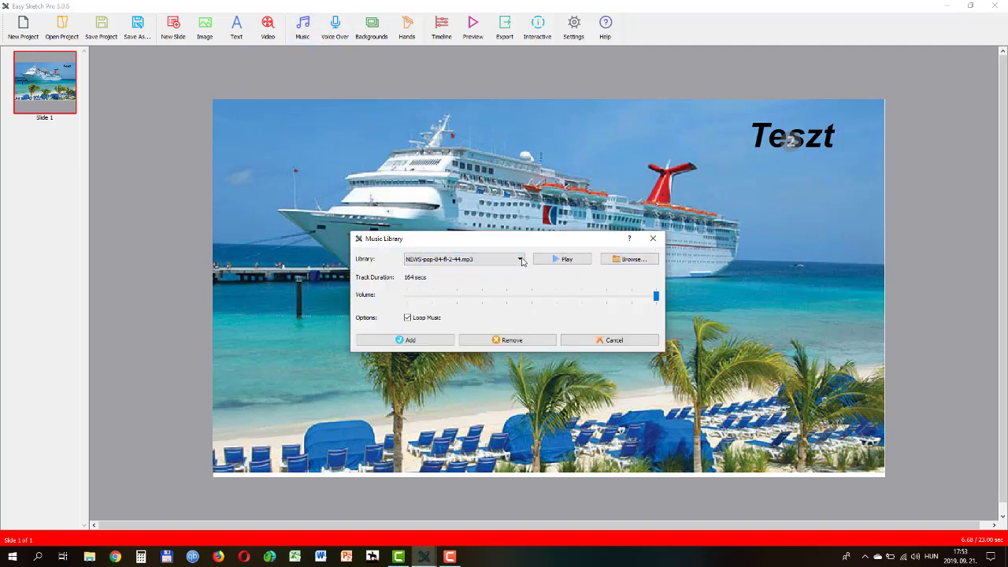
pyautogui.click(522, 260)
pyautogui.scroll(-3, 524, 289)
pyautogui.scroll(3, 524, 289)
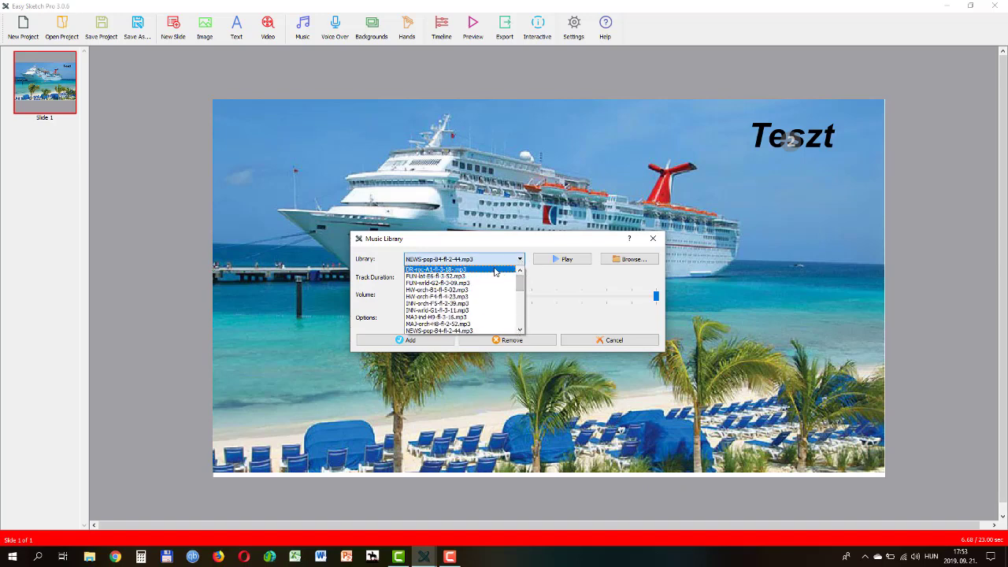
pyautogui.click(523, 341)
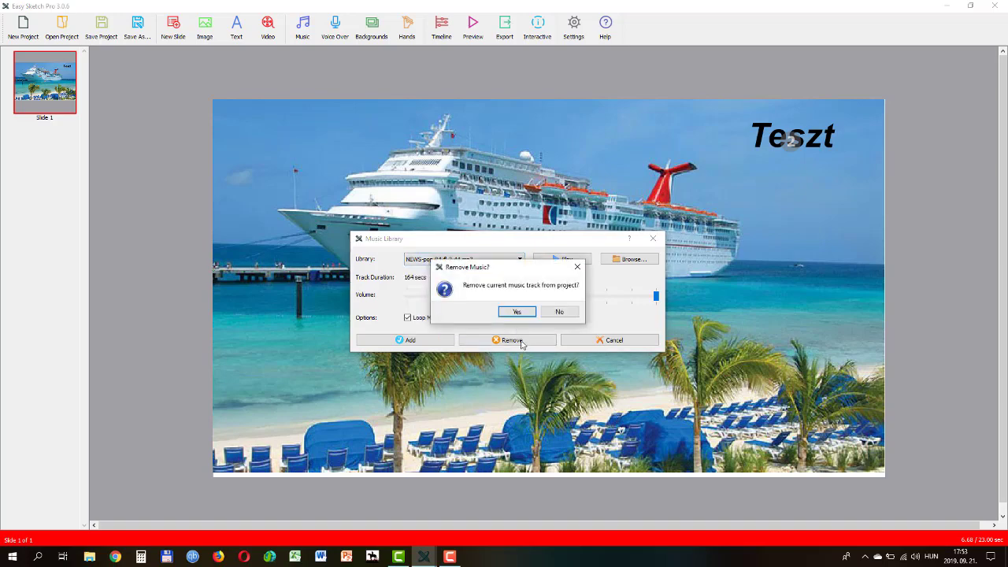
pyautogui.click(518, 312)
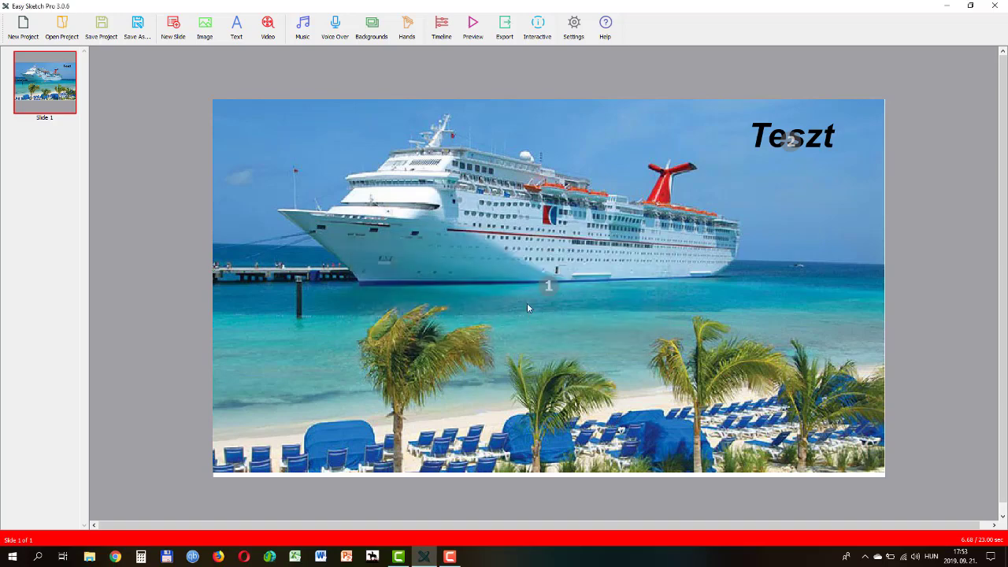
pyautogui.click(472, 26)
# Set the cruise ship image's exit style to None, reduce its exit time to the minimum, save and preview the slide.
pyautogui.click(552, 205)
pyautogui.rightClick(552, 205)
pyautogui.click(600, 311)
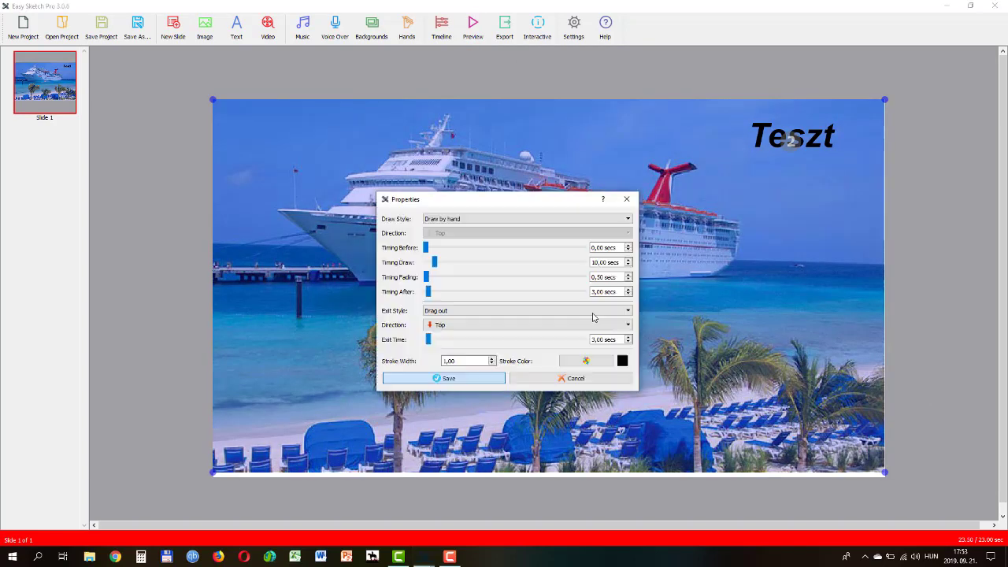
pyautogui.click(468, 311)
pyautogui.click(468, 324)
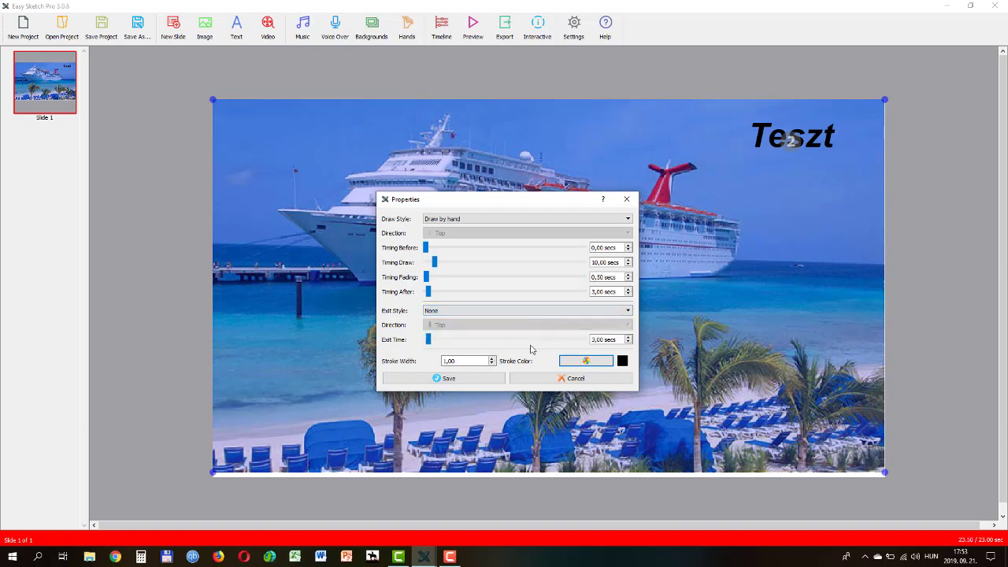
pyautogui.moveTo(428, 339); pyautogui.dragTo(424, 339)
pyautogui.click(437, 379)
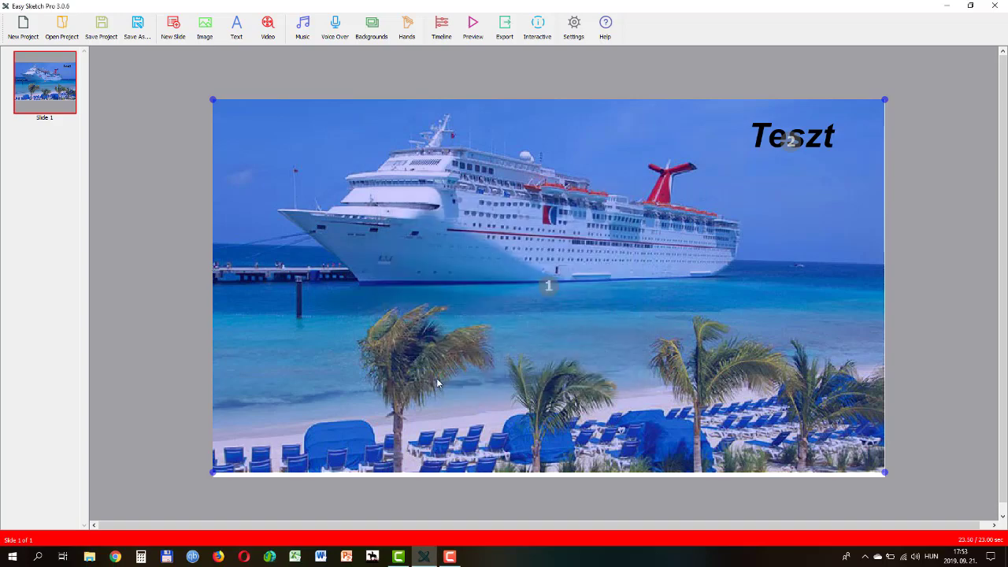
pyautogui.click(715, 70)
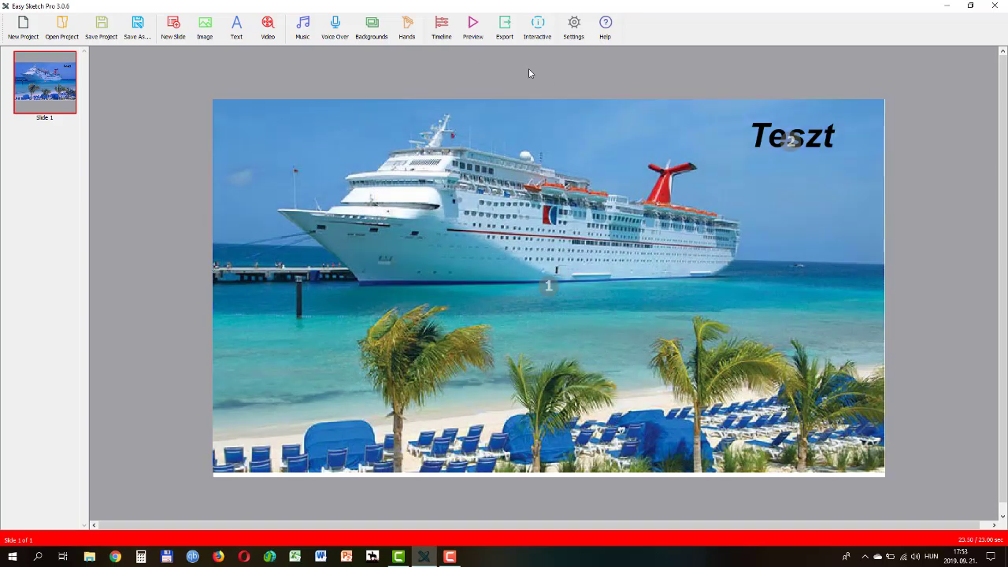
pyautogui.click(472, 28)
# Add a second slide and apply the angled billboard on a white backdrop from the backgrounds library.
pyautogui.click(171, 30)
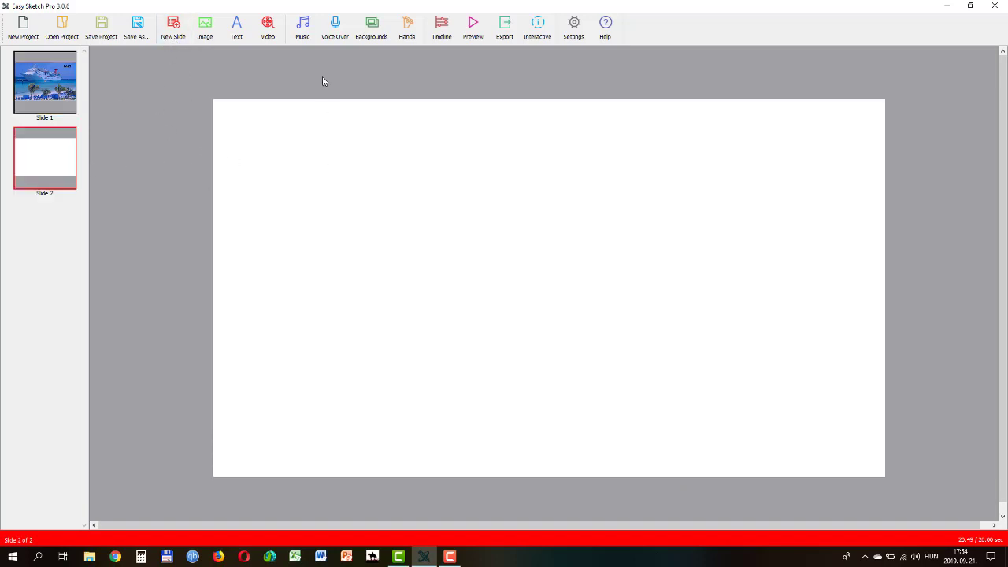
pyautogui.click(372, 30)
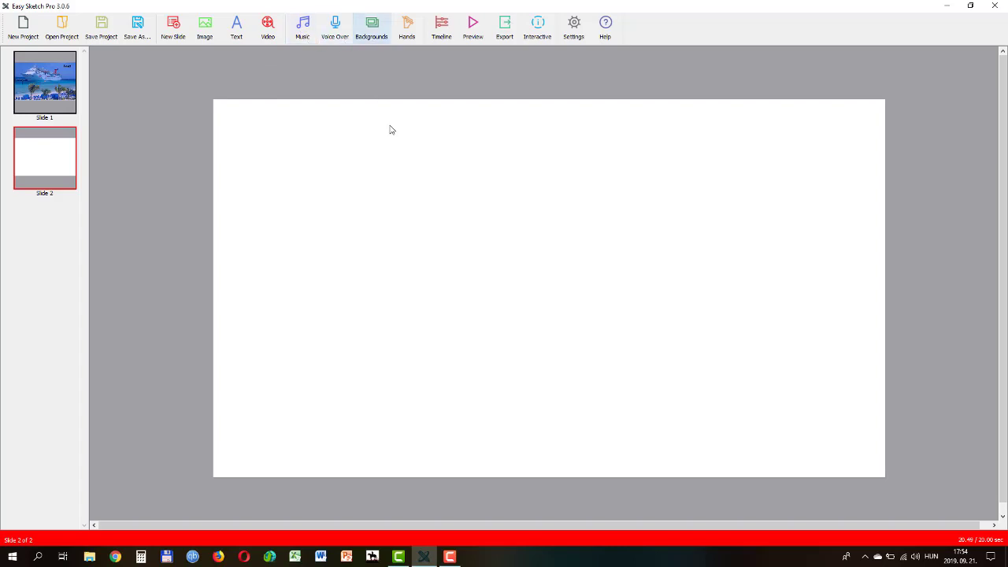
pyautogui.doubleClick(486, 223)
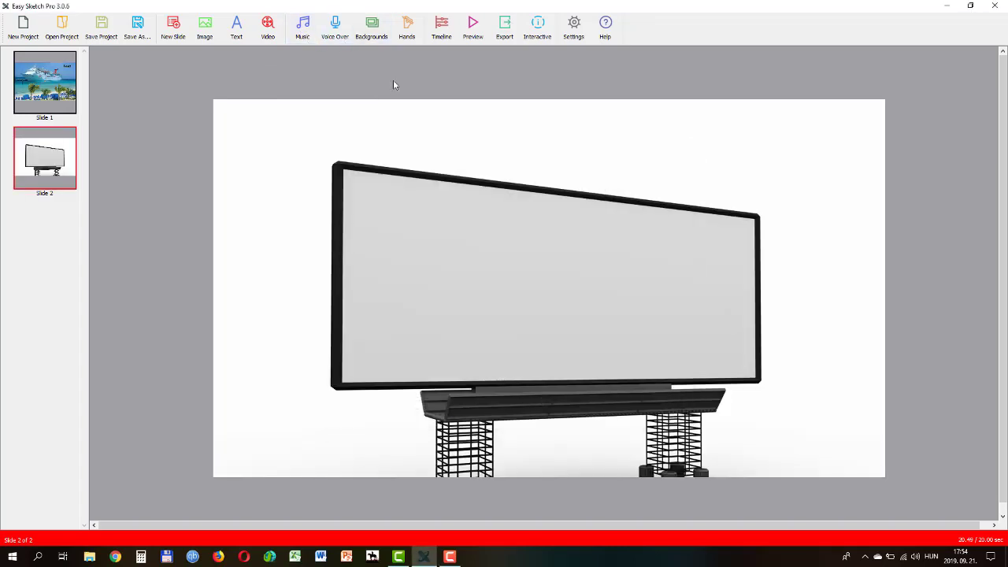
# Insert the text "Teszt 2" on the second slide's billboard and preview the slide.
pyautogui.click(237, 27)
pyautogui.click(381, 243)
pyautogui.write('Teszt 2')
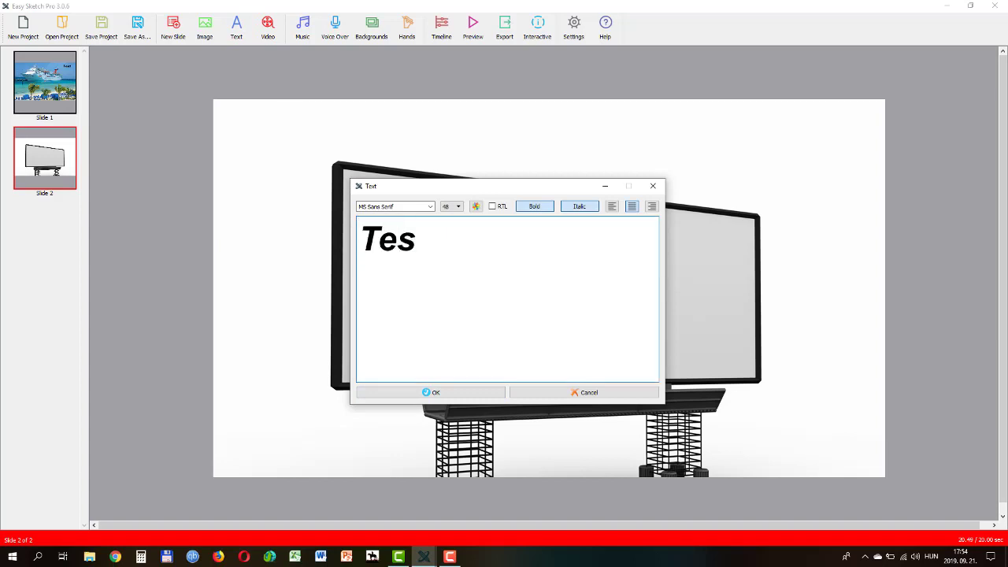
pyautogui.click(431, 392)
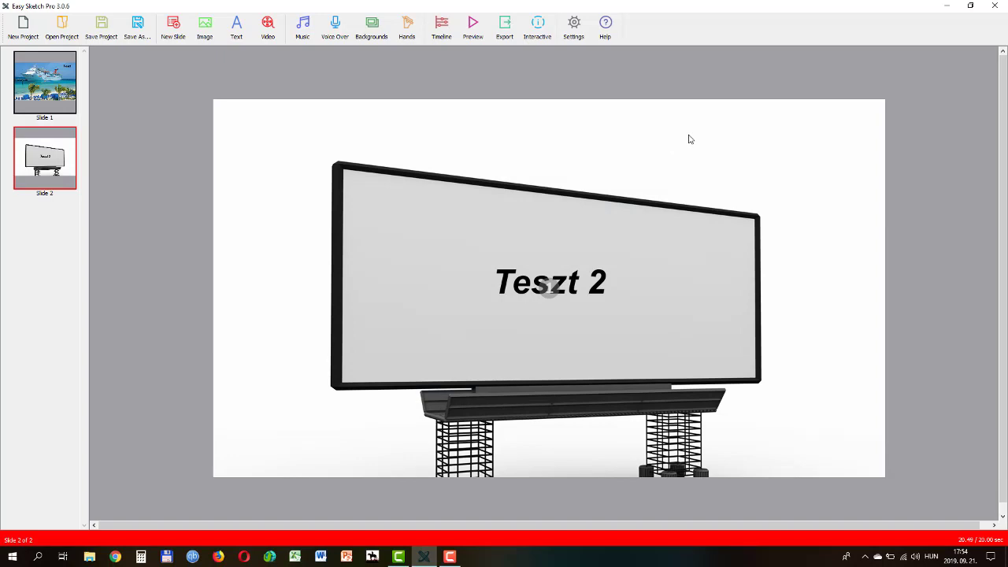
pyautogui.click(472, 38)
# Return to Slide 1 and remove the billboard background through the backgrounds library.
pyautogui.click(43, 87)
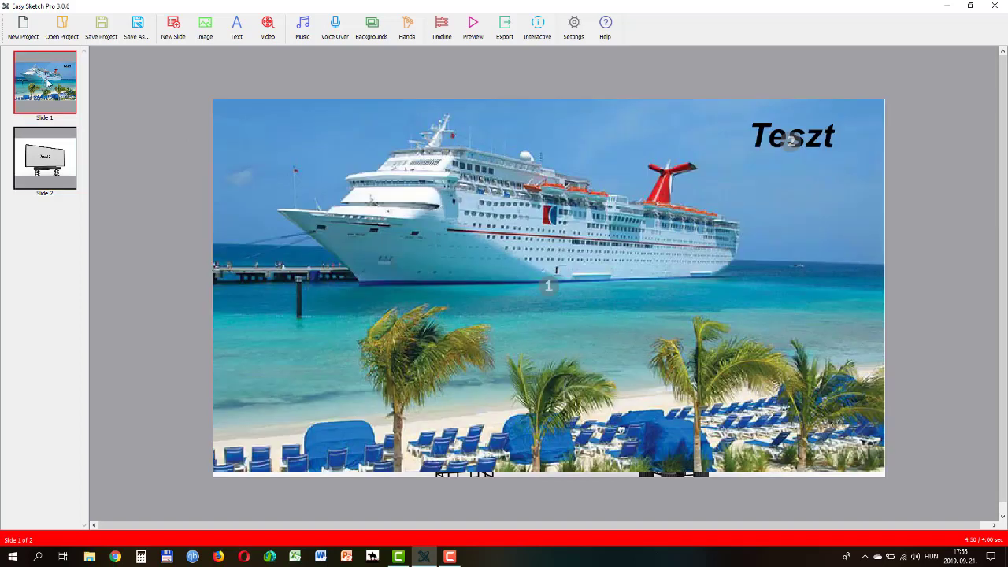
pyautogui.rightClick(738, 480)
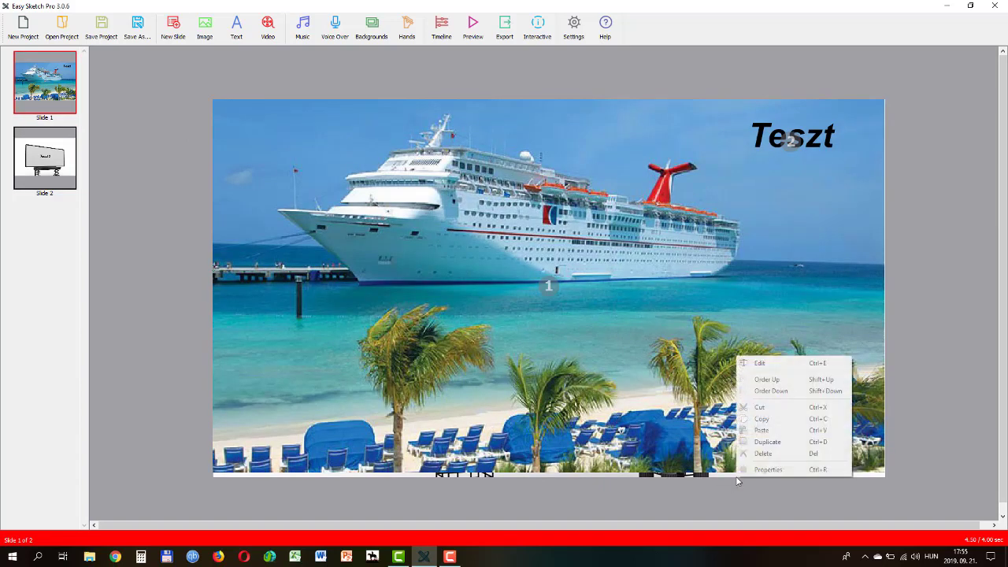
pyautogui.click(734, 475)
pyautogui.click(664, 317)
pyautogui.rightClick(664, 316)
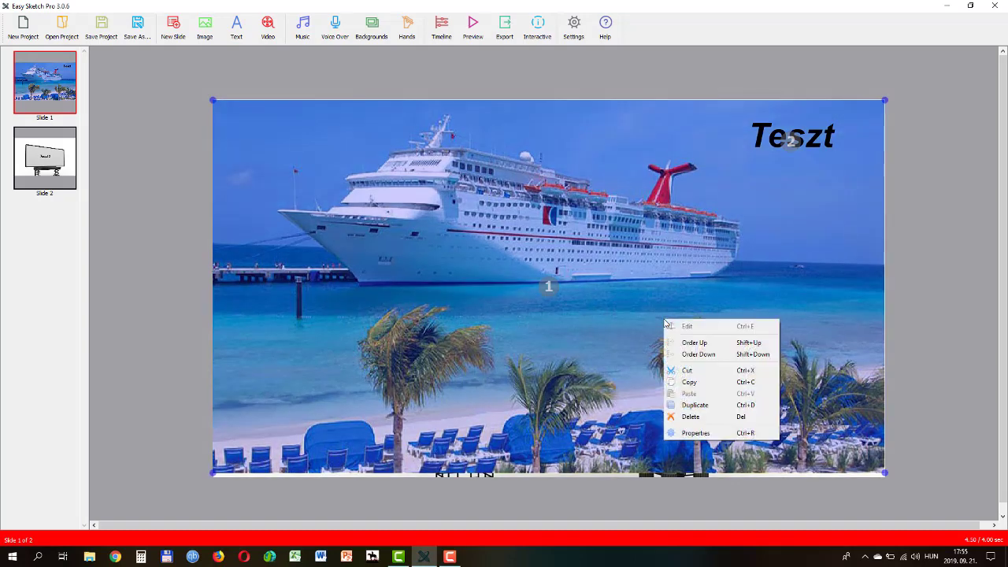
pyautogui.click(748, 256)
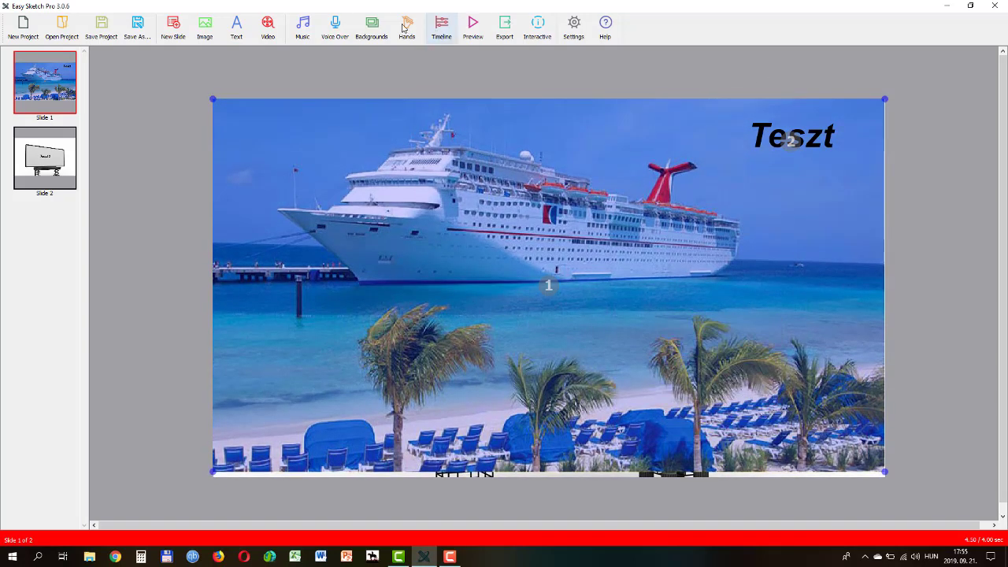
pyautogui.click(370, 30)
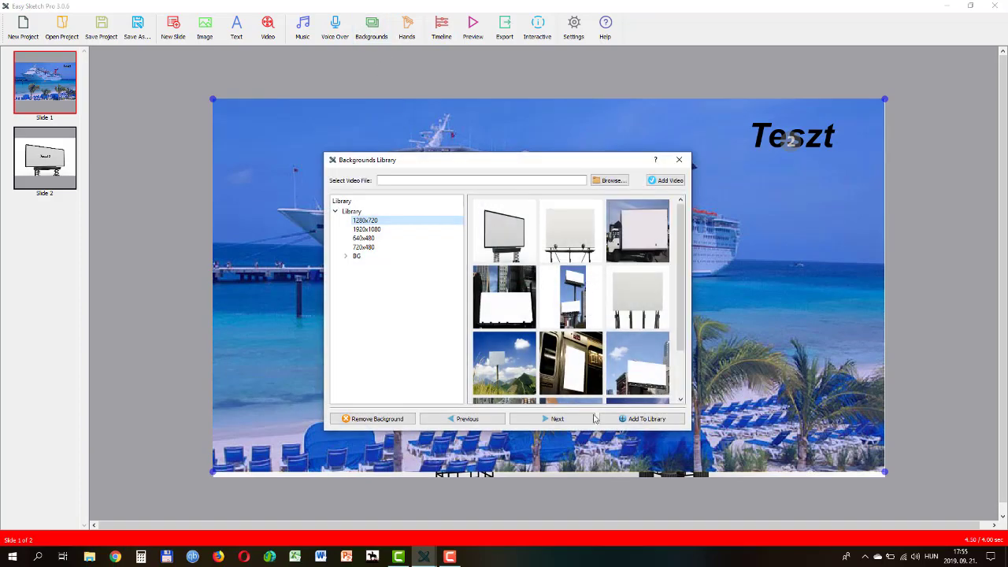
pyautogui.click(378, 419)
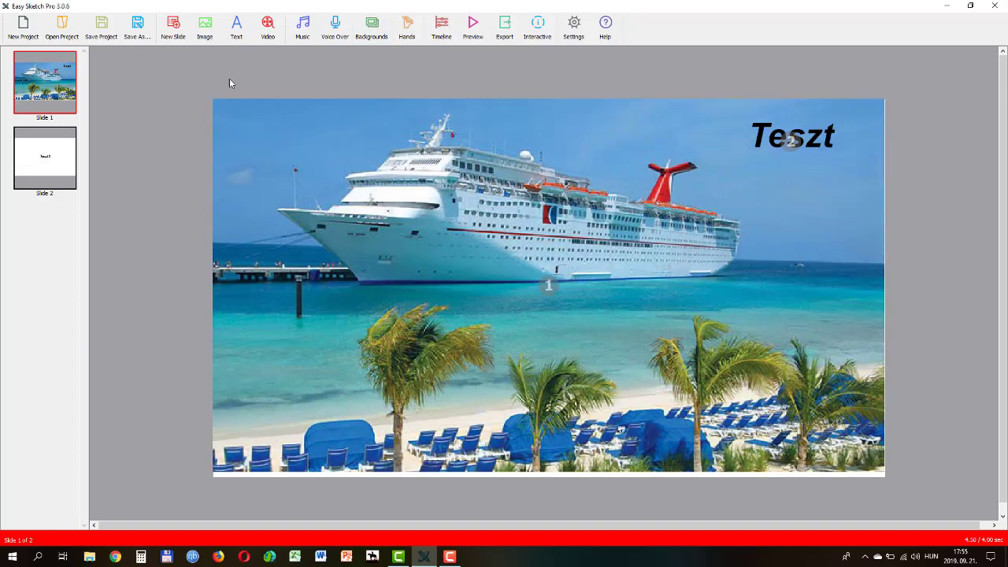
# On Slide 2, insert the green solar-roof house from the Alternative Energy library and place it in the slide's upper-left corner.
pyautogui.click(39, 144)
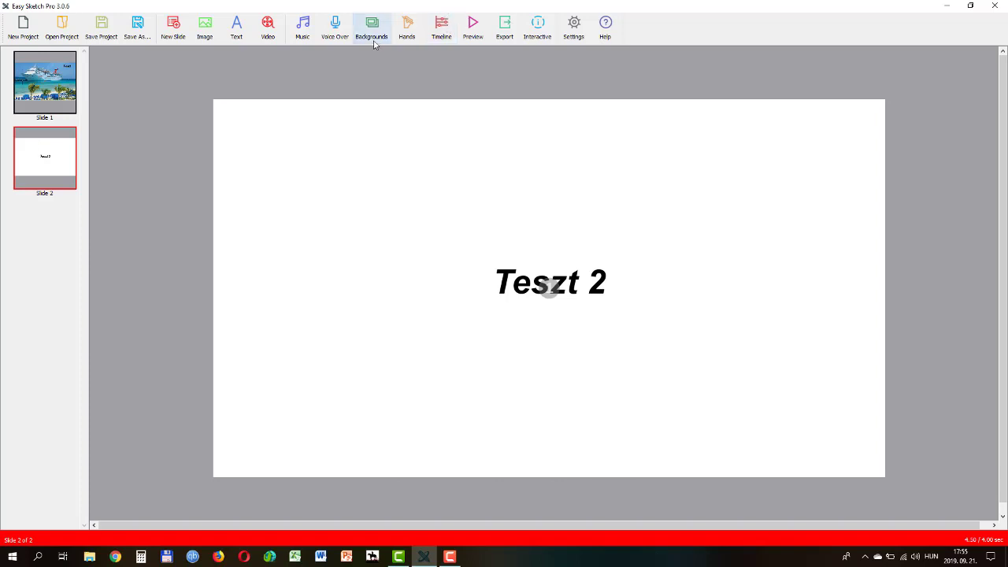
pyautogui.click(204, 30)
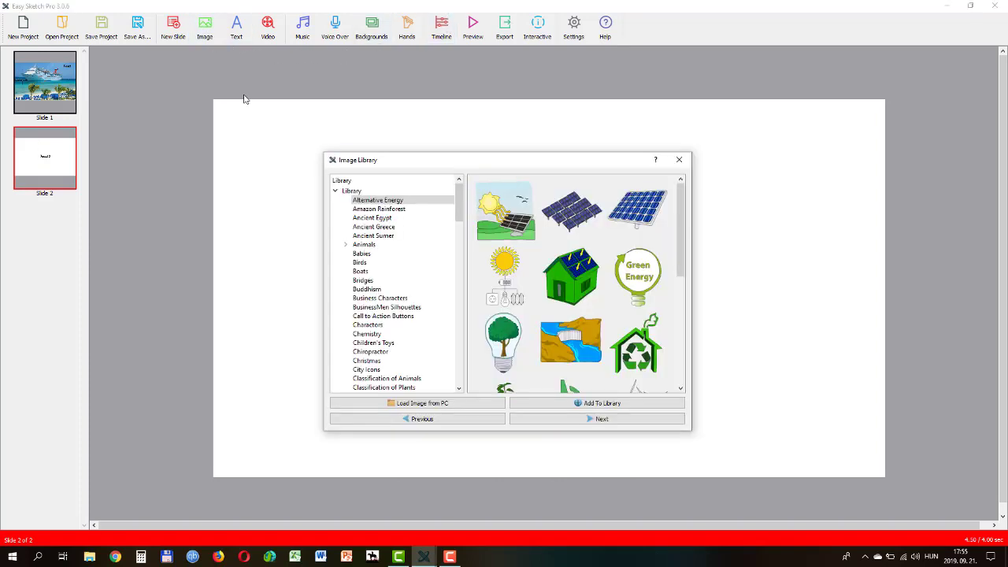
pyautogui.doubleClick(575, 274)
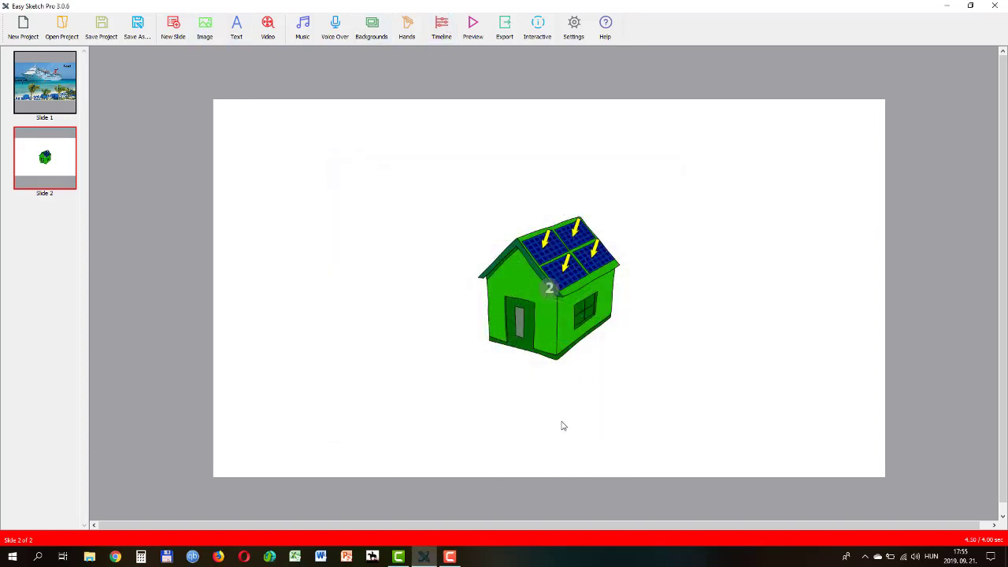
pyautogui.moveTo(564, 270); pyautogui.dragTo(326, 169)
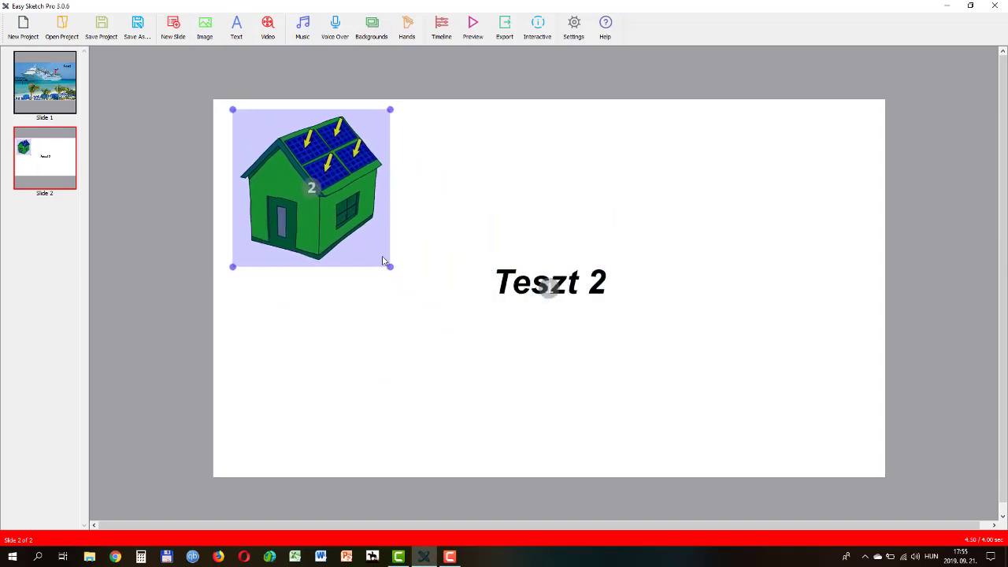
pyautogui.click(420, 334)
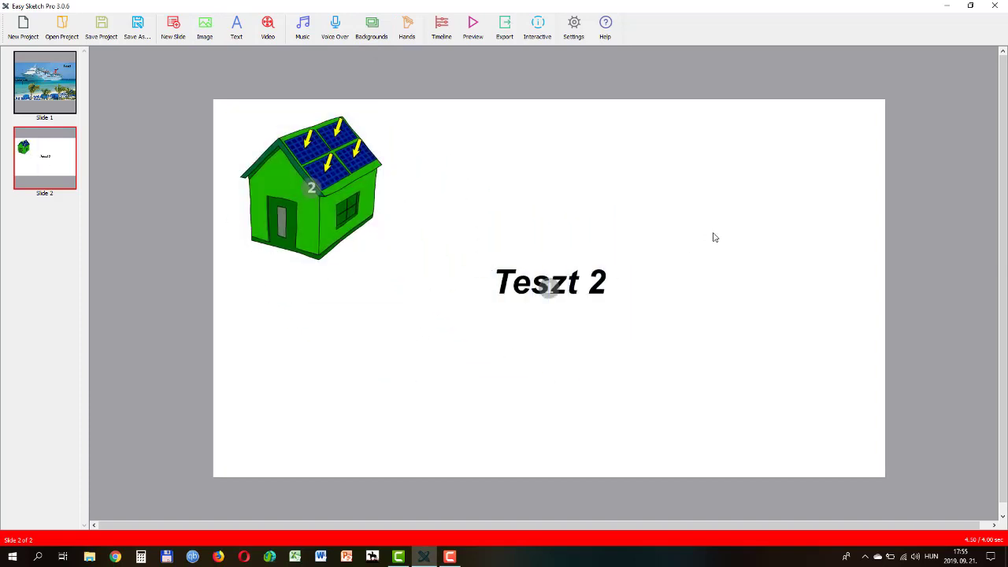
# Insert the businessman with a headset from the Business Characters library and place him to the right of the "Teszt 2" text.
pyautogui.click(205, 28)
pyautogui.click(381, 298)
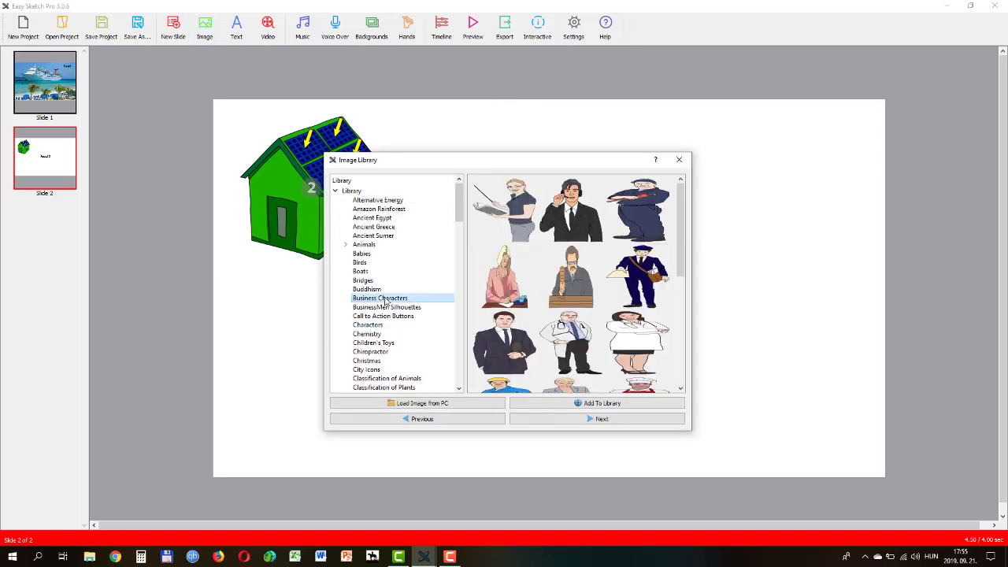
pyautogui.doubleClick(578, 207)
pyautogui.moveTo(573, 321); pyautogui.dragTo(777, 288)
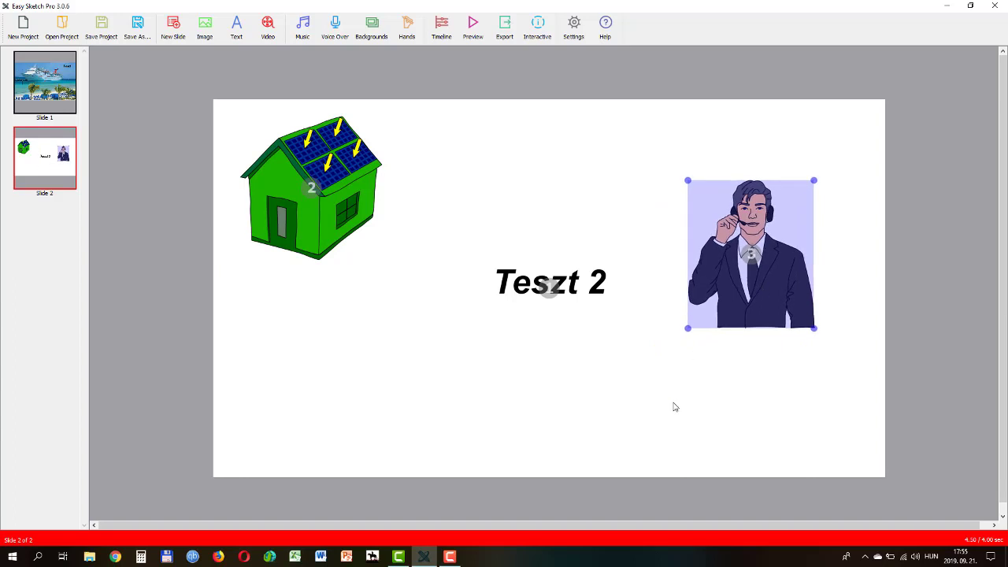
pyautogui.click(673, 407)
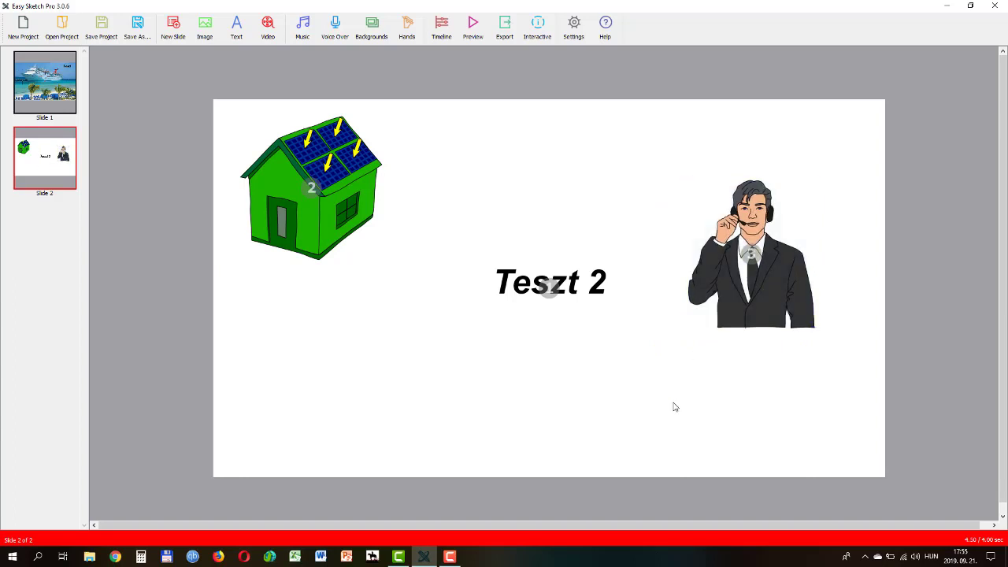
# Move the "Teszt 2" text two places down in the drawing order so it is drawn third.
pyautogui.click(562, 289)
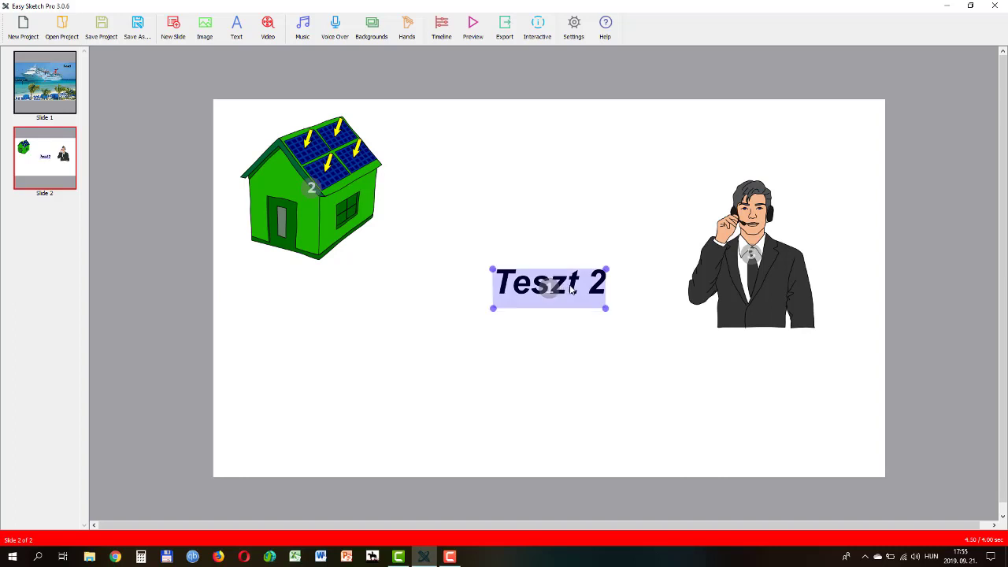
pyautogui.rightClick(571, 290)
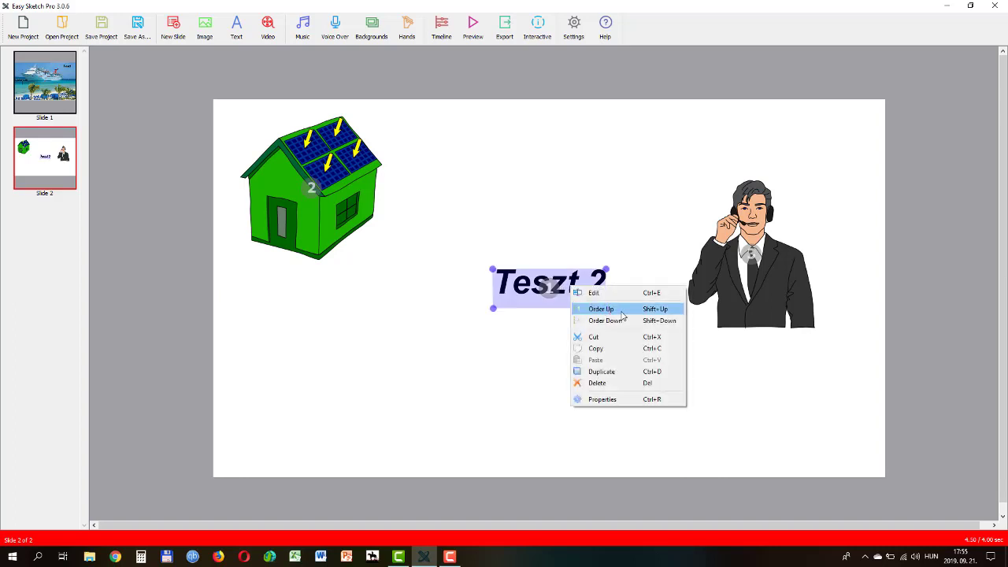
pyautogui.click(623, 322)
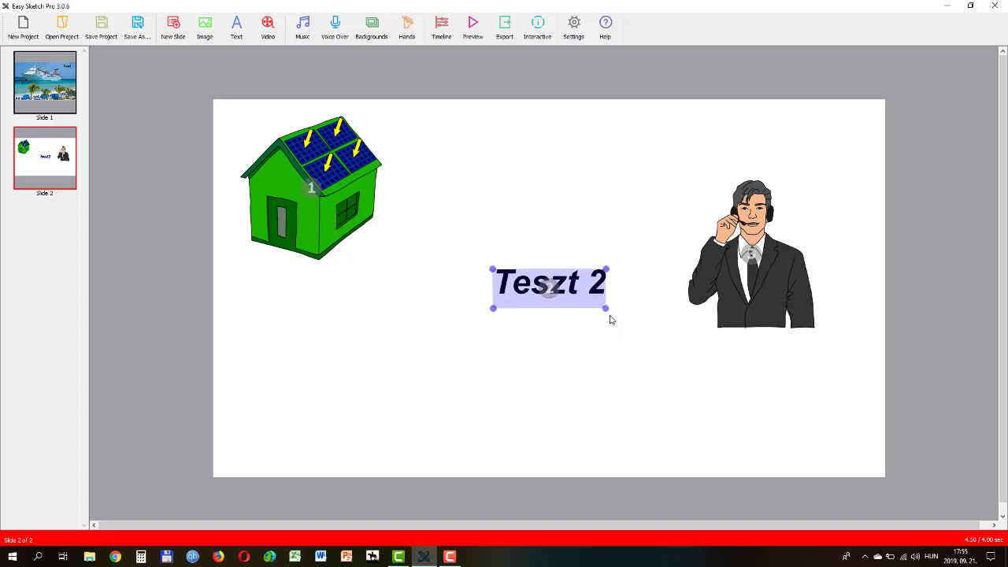
pyautogui.rightClick(577, 292)
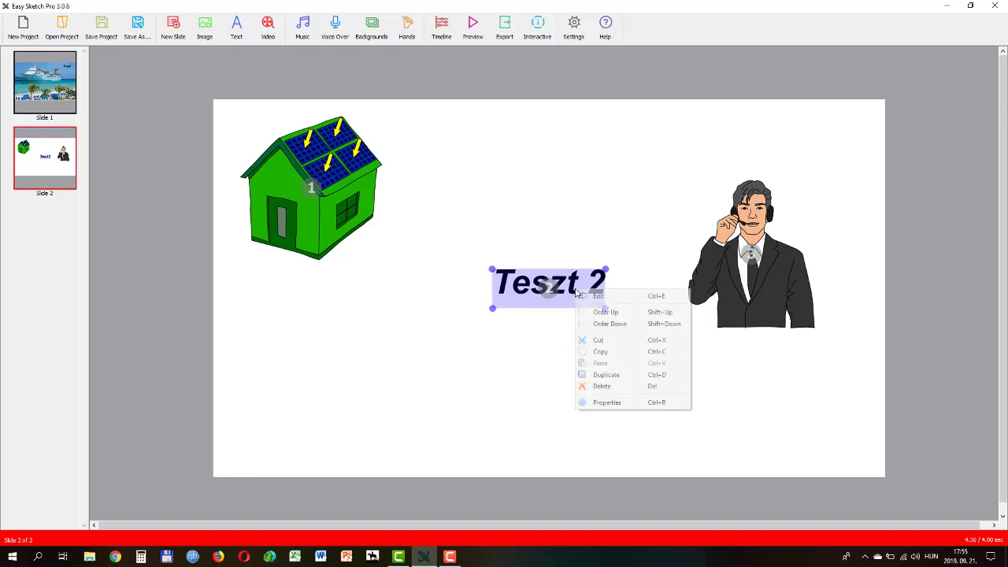
pyautogui.click(623, 324)
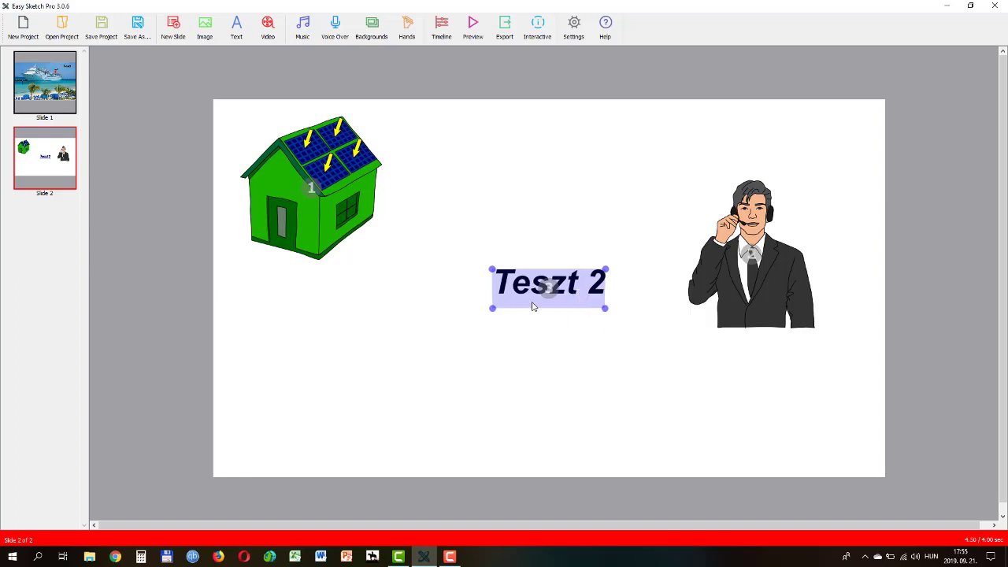
# Move the house image one place down in the drawing order so it is drawn second, and preview the slide.
pyautogui.click(336, 184)
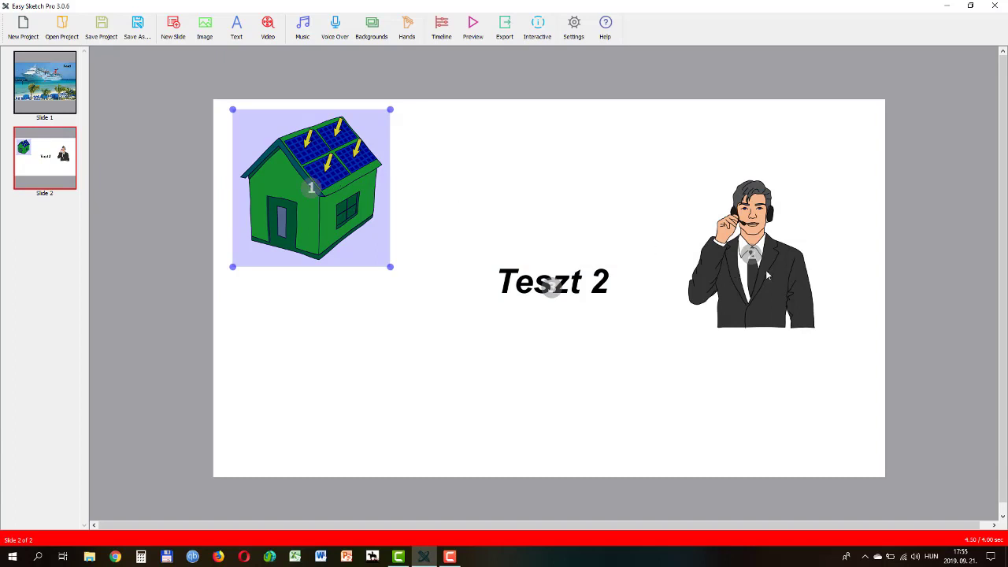
pyautogui.rightClick(333, 204)
pyautogui.click(363, 237)
pyautogui.click(647, 398)
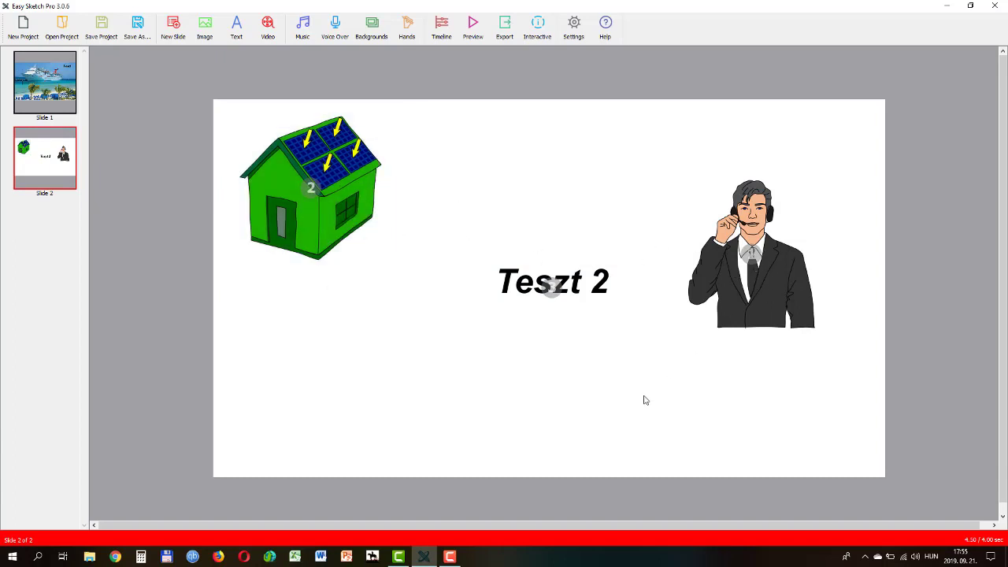
pyautogui.click(473, 25)
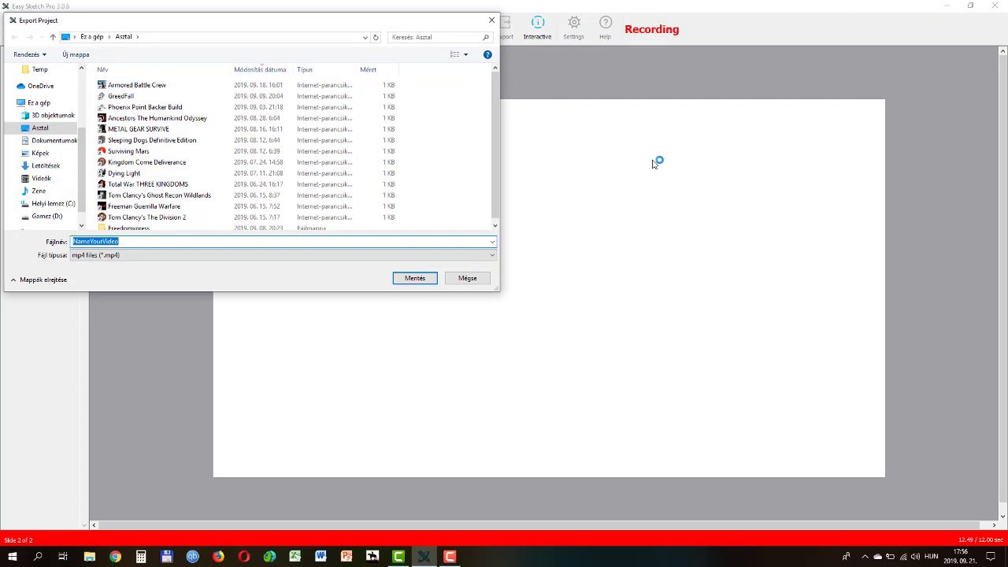
# Export the project to the desktop as an MP4 video named "teszt" and open the generated file.
pyautogui.write('t')
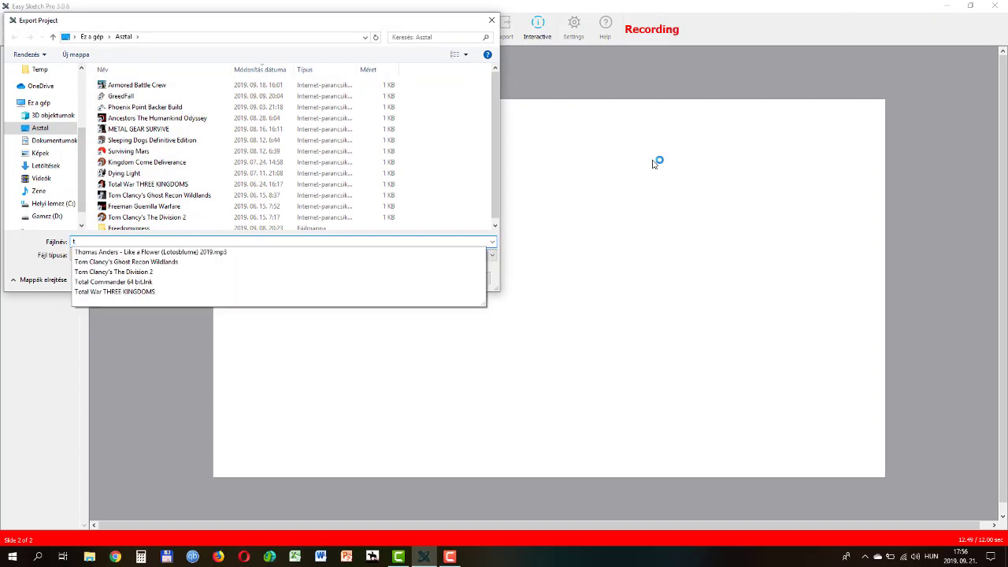
pyautogui.write('e')
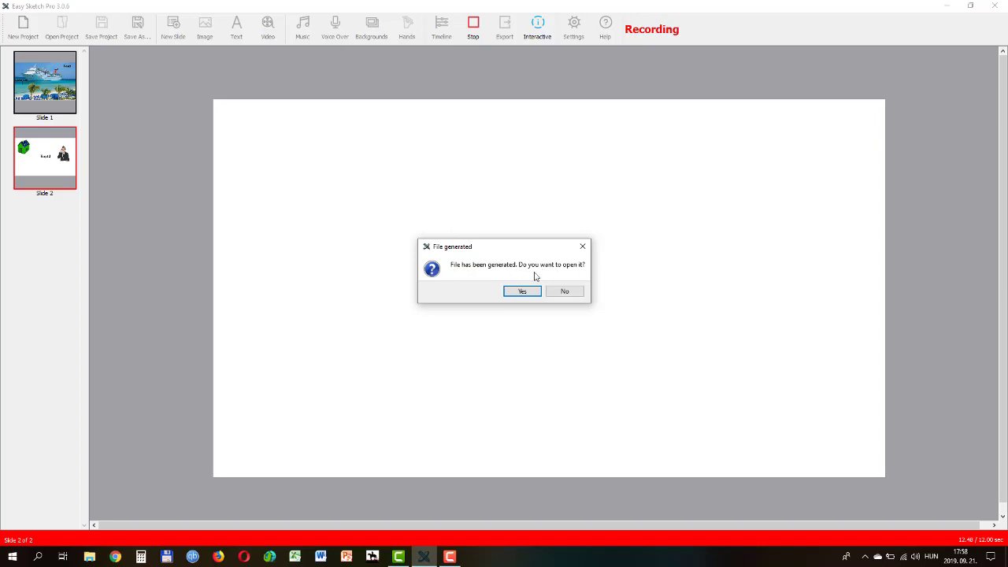
pyautogui.click(519, 292)
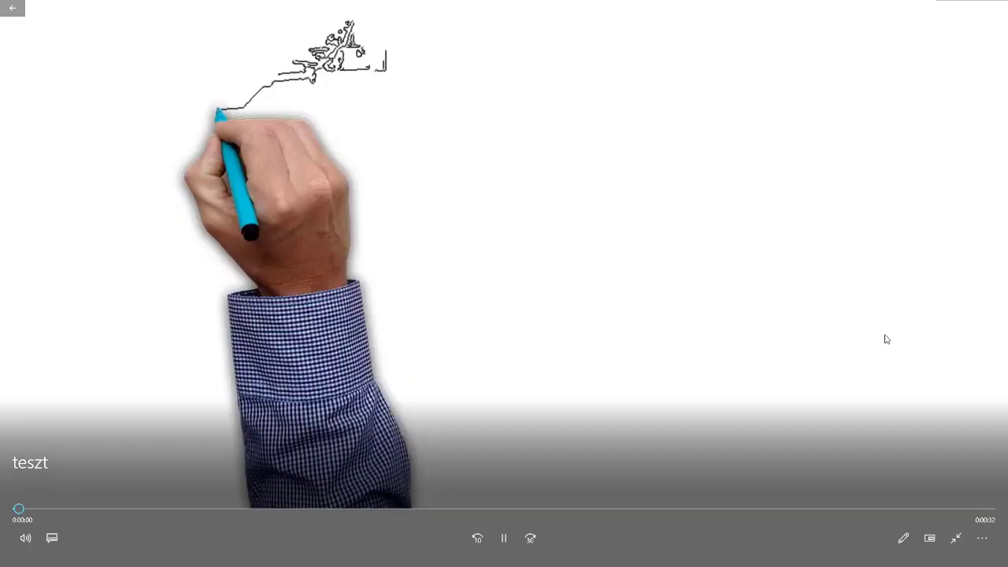